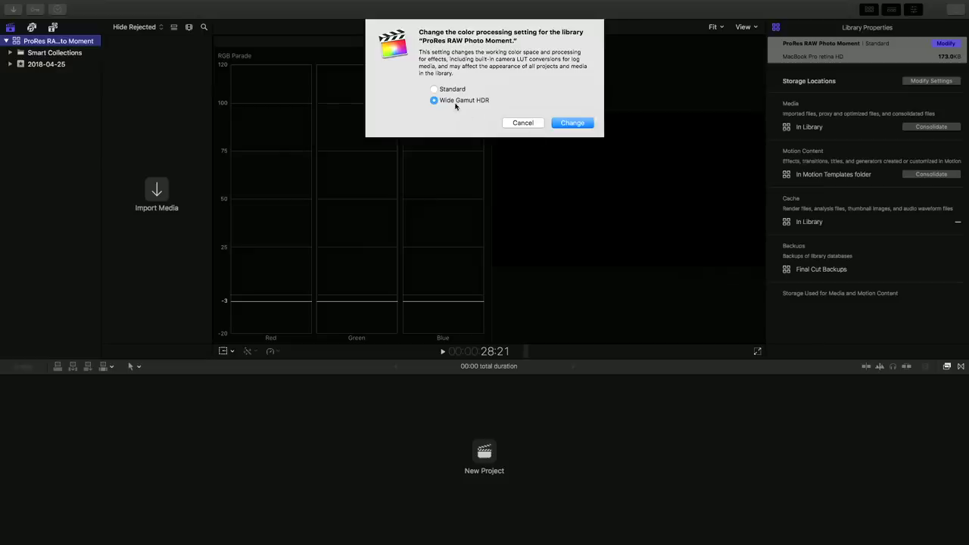
Apply Wide Gamut HDR color processing to the library and import every clip from the _ProRes RAW folder into event 2018-04-25
{"action": "left_click", "coordinate": [573, 122]}
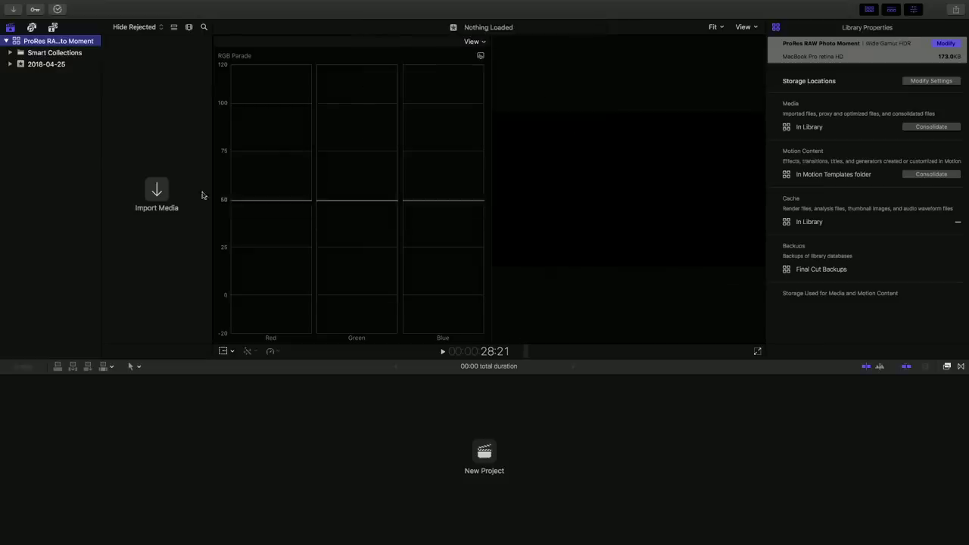
{"action": "left_click", "coordinate": [156, 191]}
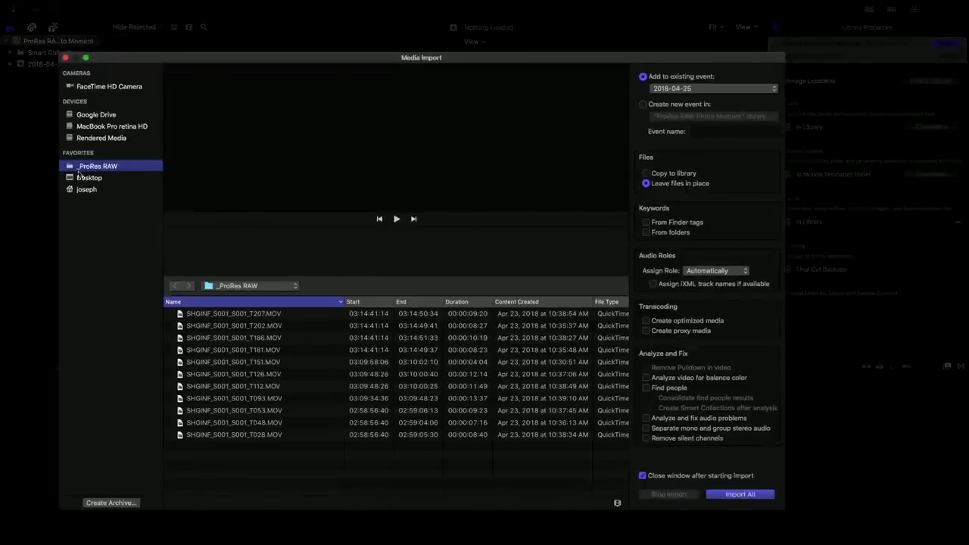
{"action": "left_click", "coordinate": [235, 349]}
{"action": "key", "text": "super+a"}
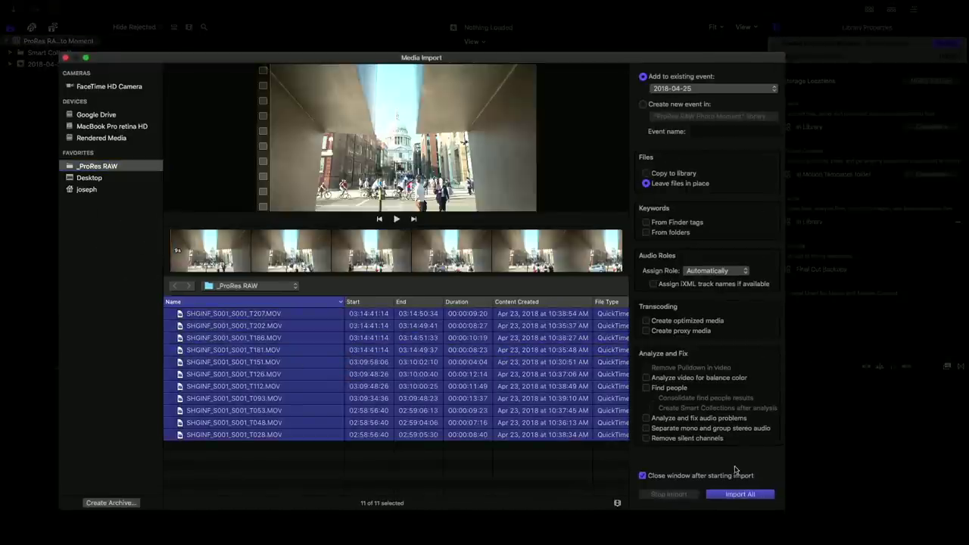
{"action": "left_click", "coordinate": [739, 494]}
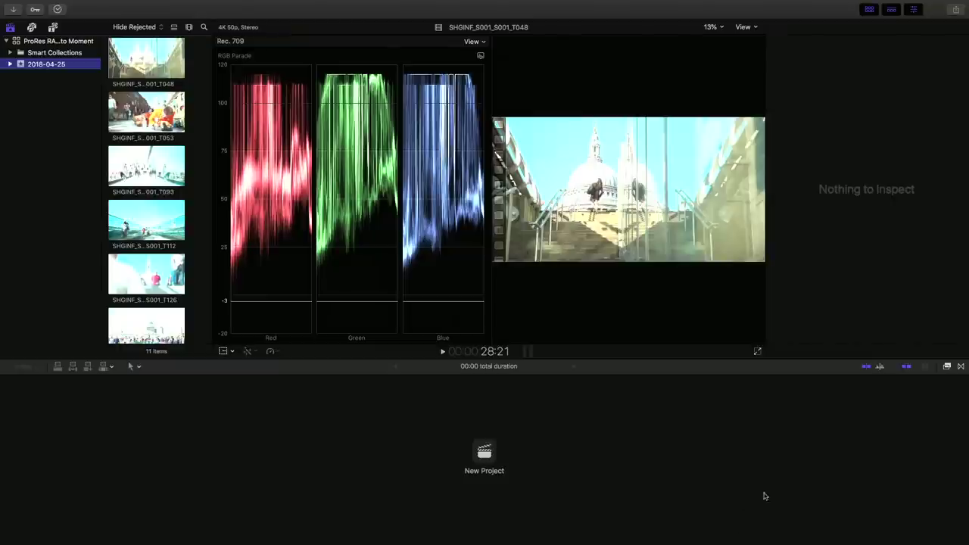
Examine the RAW to Log Conversion and Camera LUT options of clip SHGINF_S001_S001_T048 without changing them
{"action": "left_click", "coordinate": [125, 55]}
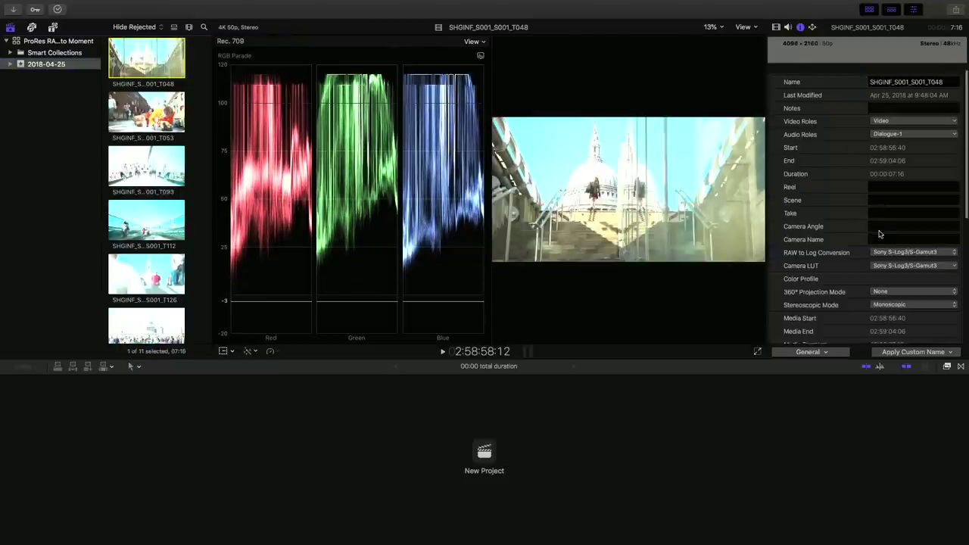
{"action": "scroll", "coordinate": [878, 234], "scroll_direction": "down", "scroll_amount": 3}
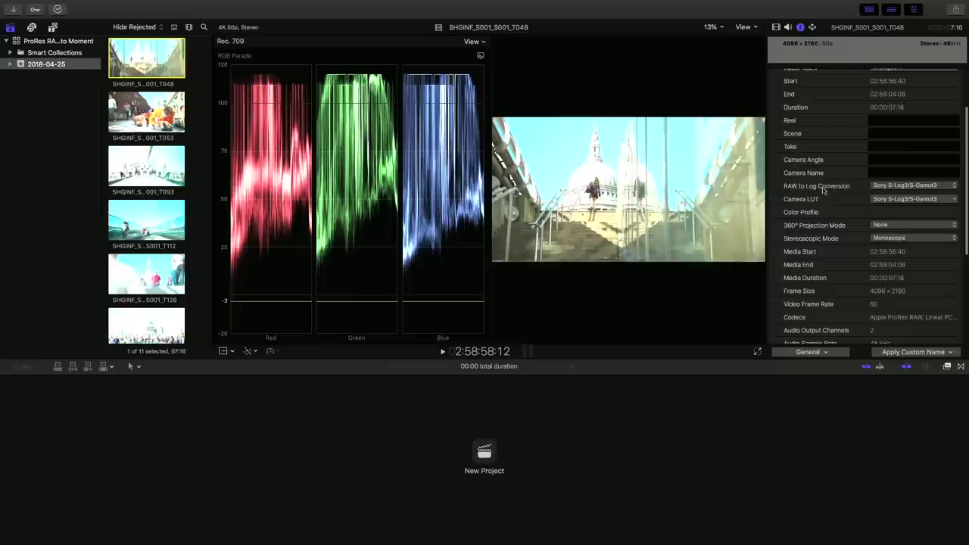
{"action": "left_click", "coordinate": [885, 190]}
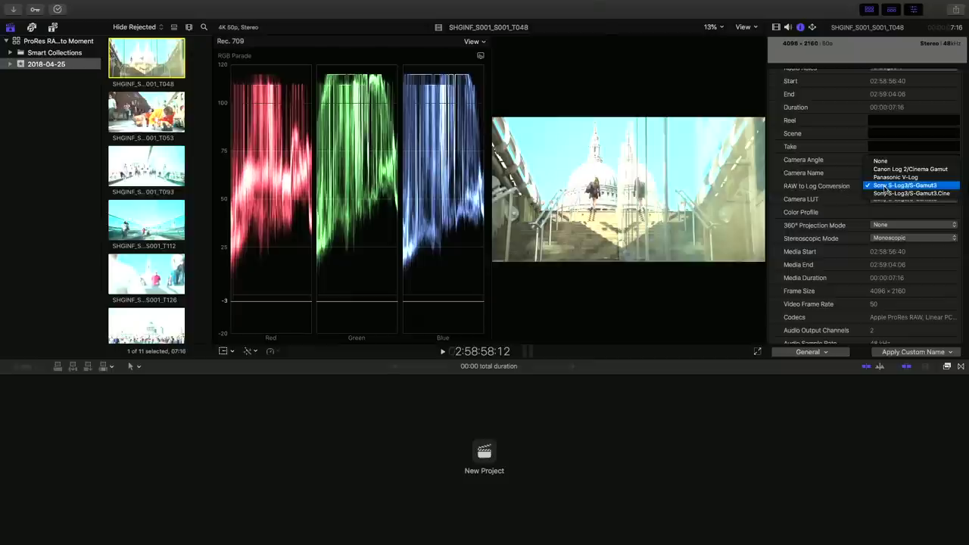
{"action": "left_click", "coordinate": [880, 186]}
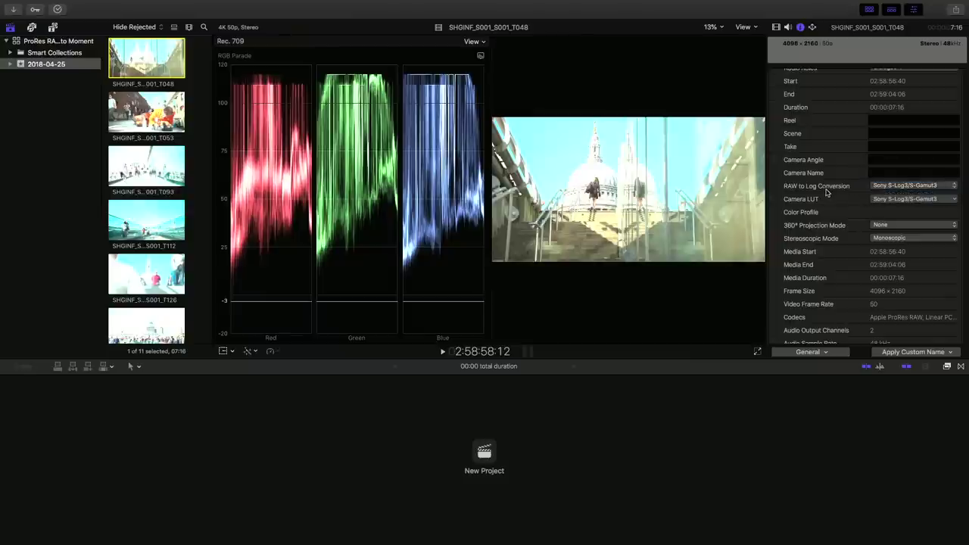
{"action": "left_click", "coordinate": [891, 200]}
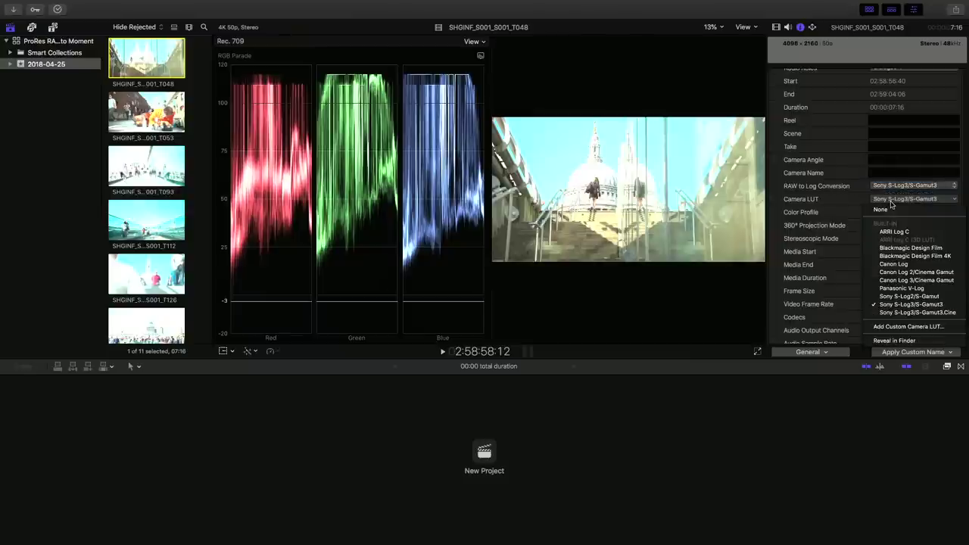
{"action": "left_click", "coordinate": [848, 200]}
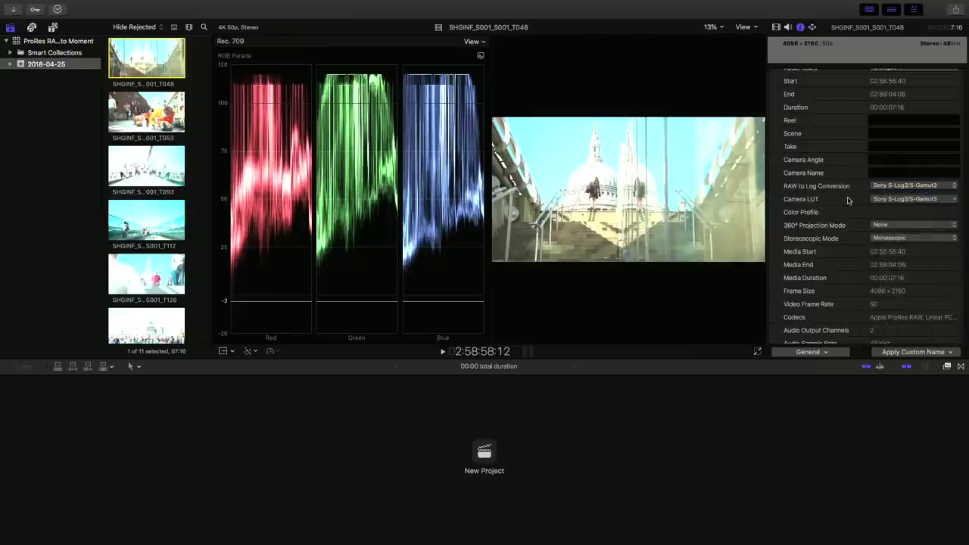
Set the Camera LUT and the RAW to Log Conversion of clip SHGINF_S001_S001_T048 to None
{"action": "left_click", "coordinate": [896, 200]}
{"action": "left_click", "coordinate": [894, 209]}
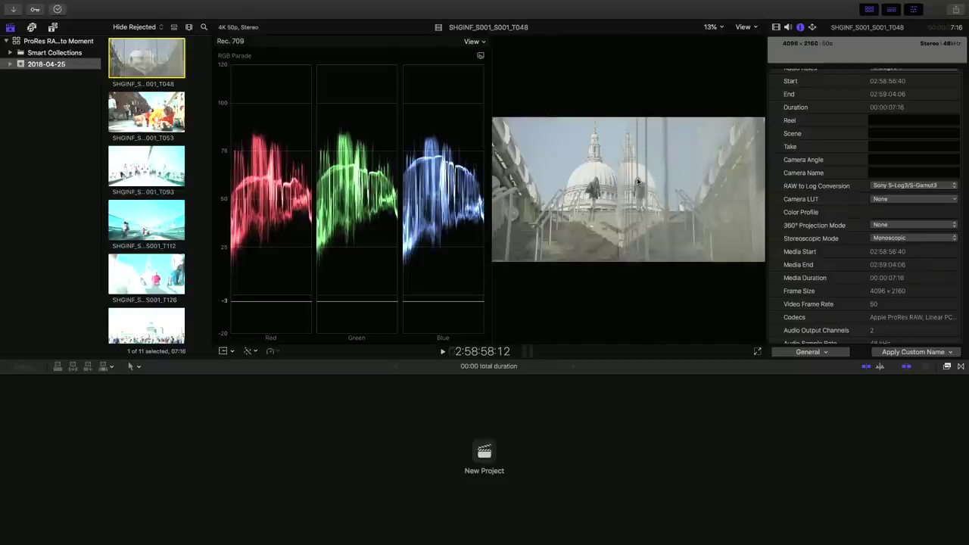
{"action": "left_click", "coordinate": [899, 188]}
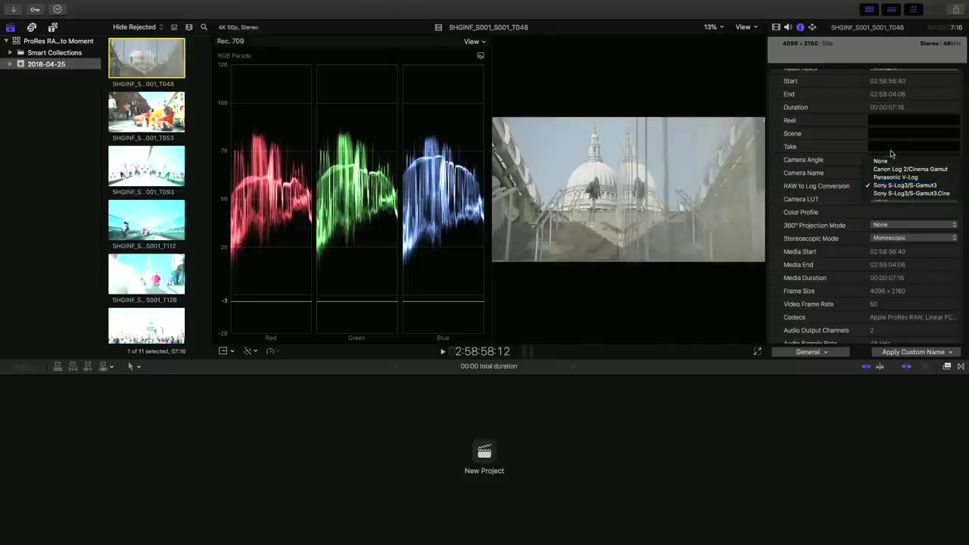
{"action": "left_click", "coordinate": [891, 161]}
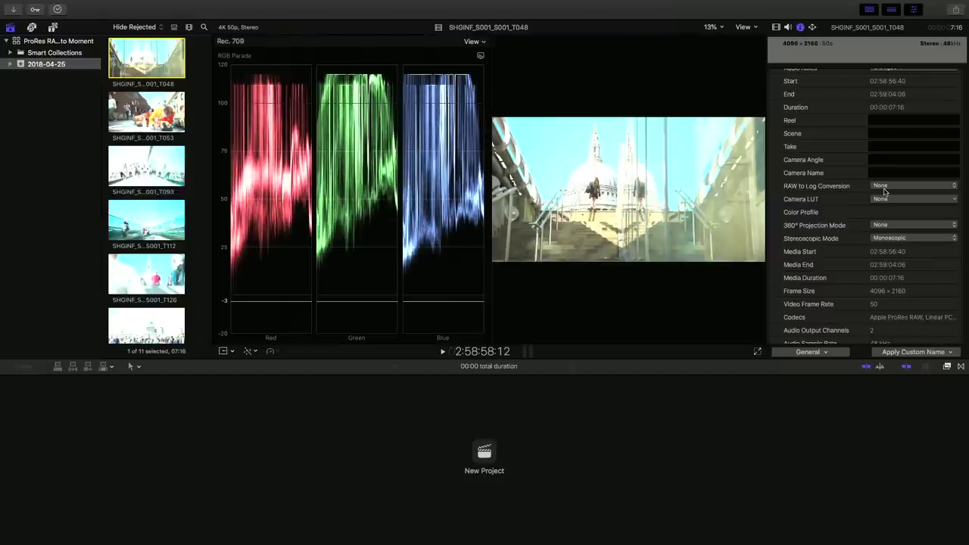
Restore both the RAW to Log Conversion and the Camera LUT of clip SHGINF_S001_S001_T048 to Sony S-Log3/S-Gamut3
{"action": "left_click", "coordinate": [884, 189]}
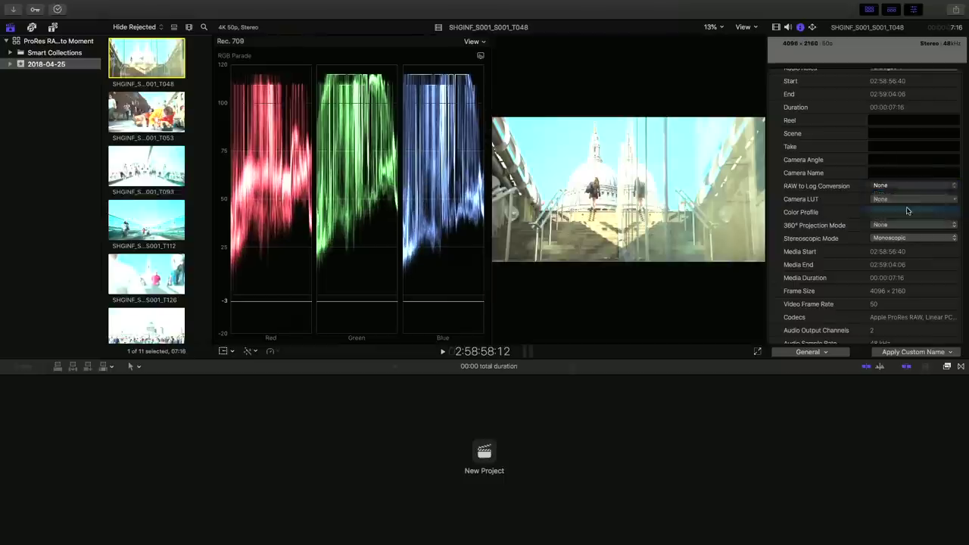
{"action": "left_click", "coordinate": [908, 210]}
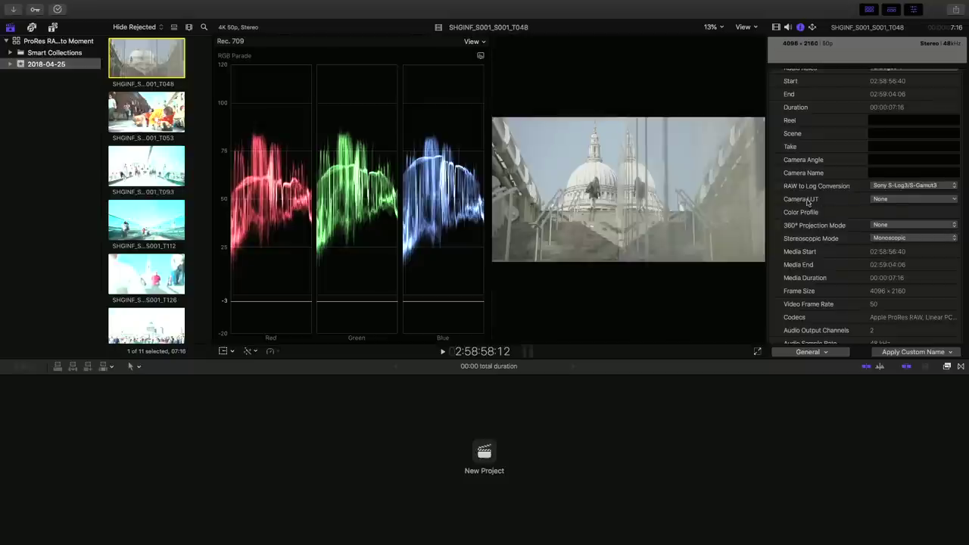
{"action": "left_click", "coordinate": [898, 200]}
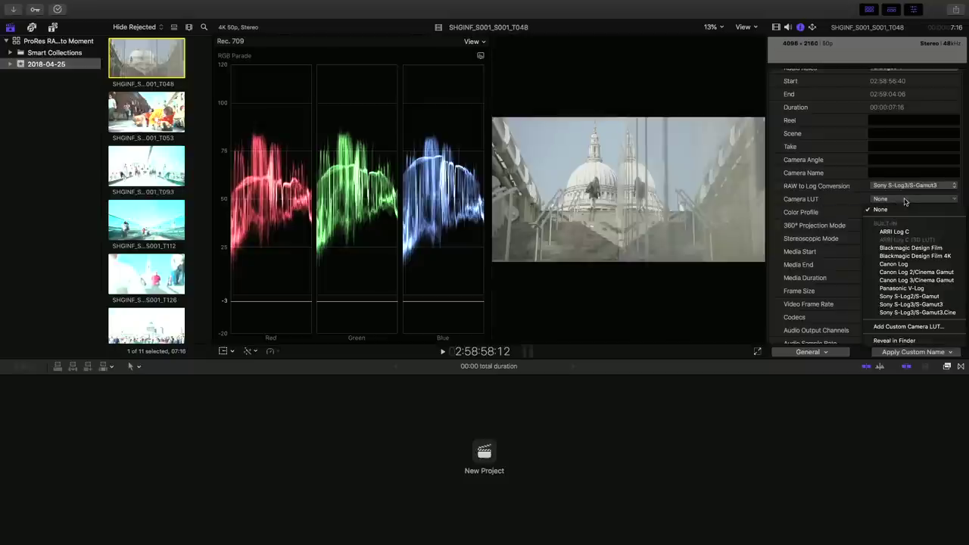
{"action": "left_click", "coordinate": [914, 303]}
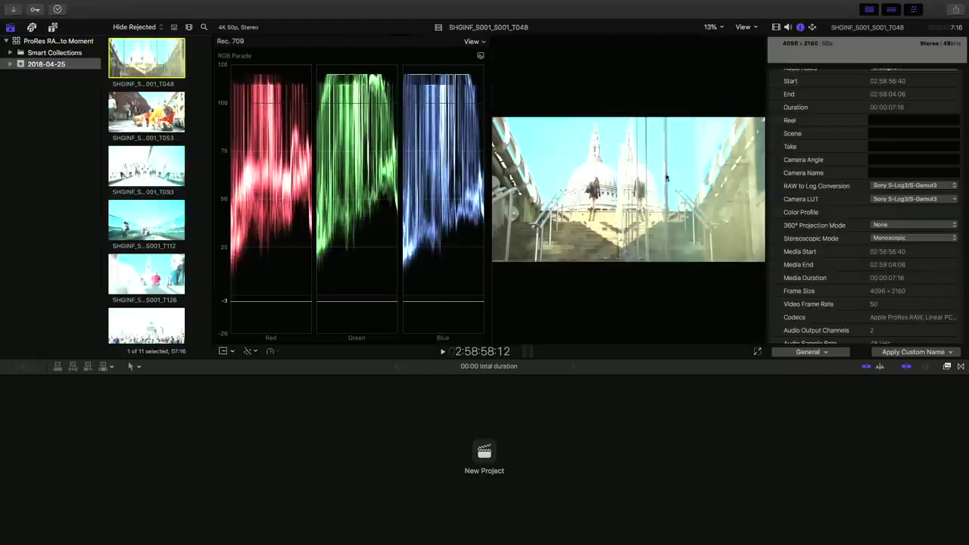
Hide the libraries sidebar while keeping the clip browser shown, with the first clips in view
{"action": "left_click", "coordinate": [10, 30]}
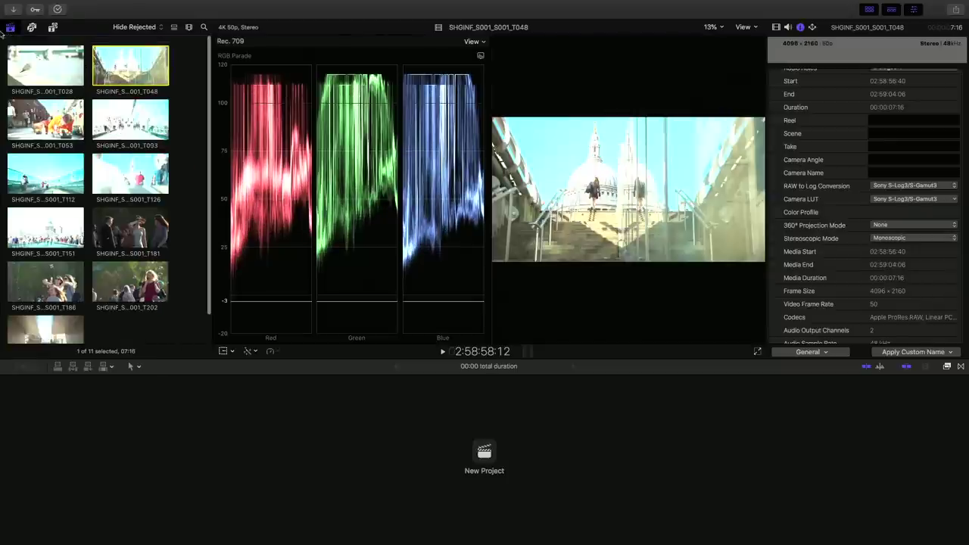
{"action": "left_click", "coordinate": [869, 11]}
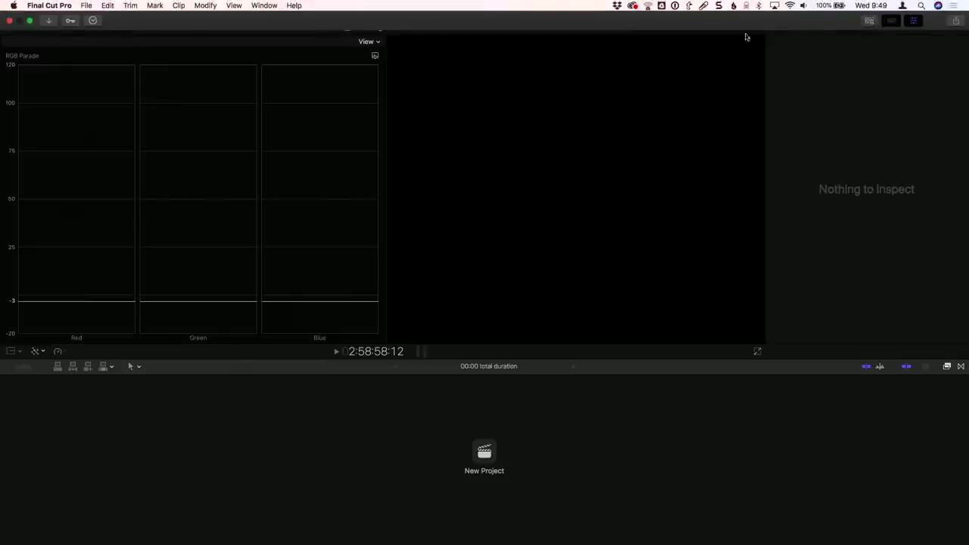
{"action": "left_click", "coordinate": [868, 21]}
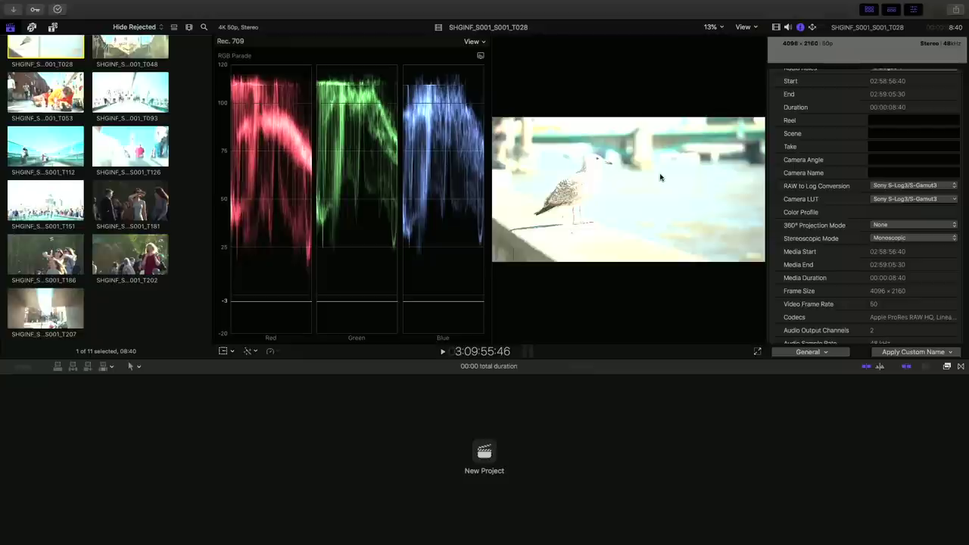
{"action": "scroll", "coordinate": [99, 137], "scroll_direction": "up", "scroll_amount": 2}
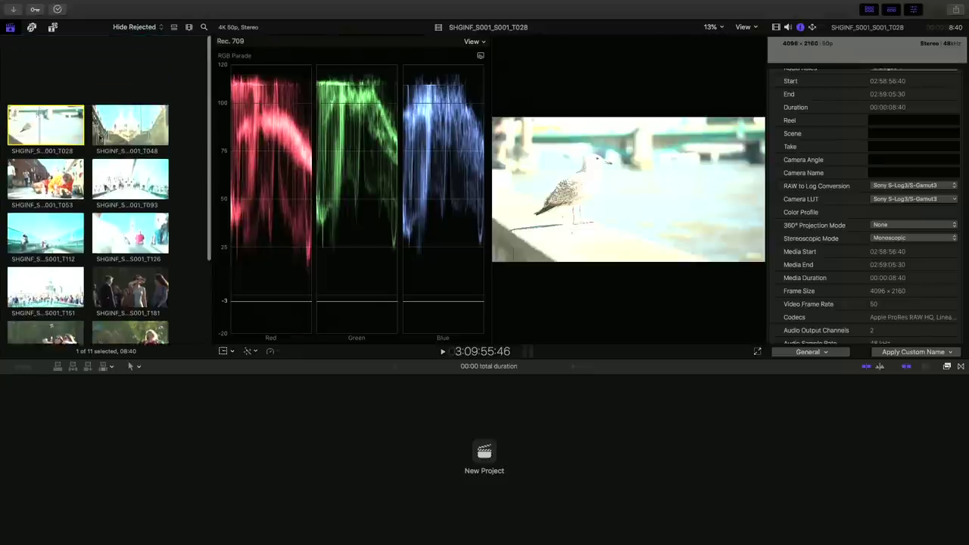
Create a project named test in event 2018-04-25 using automatic settings
{"action": "key", "text": "super+n"}
{"action": "type", "text": "test"}
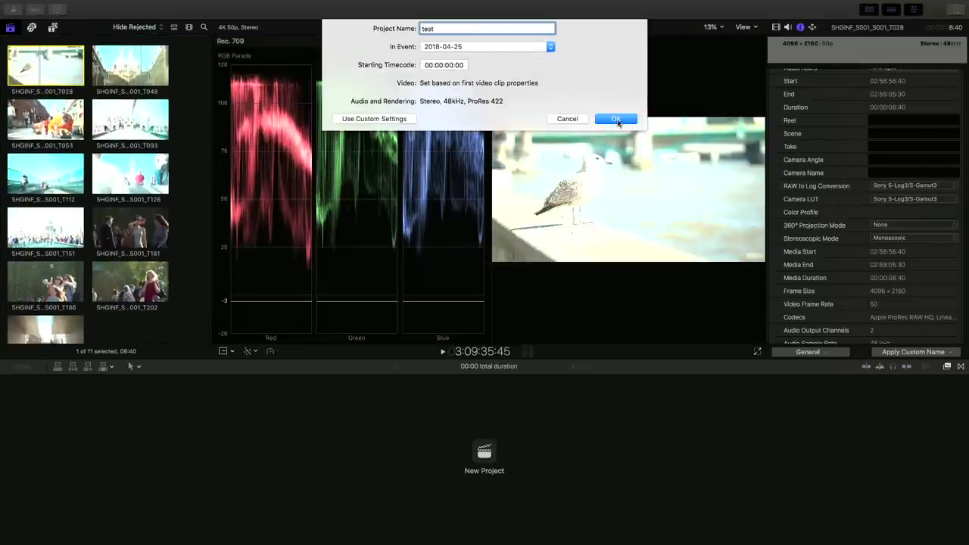
{"action": "left_click", "coordinate": [369, 117]}
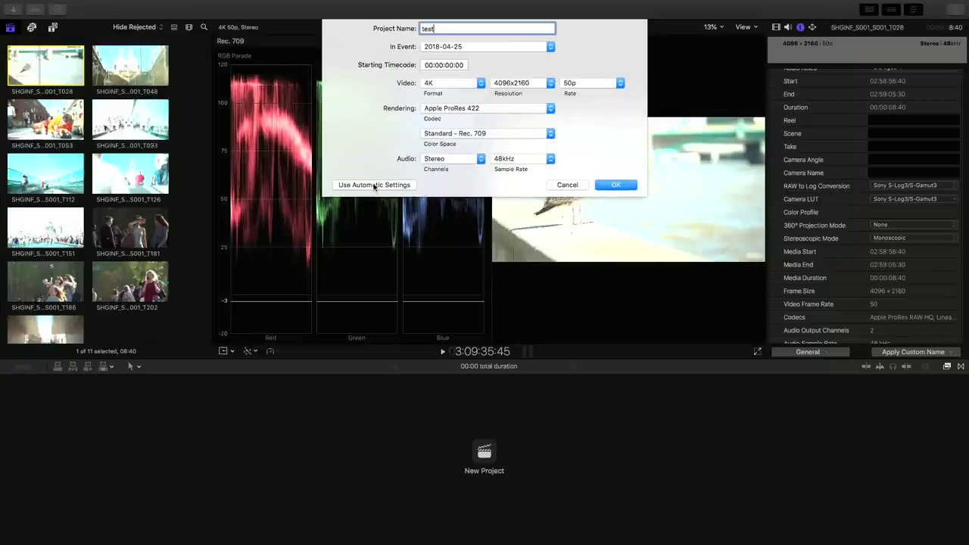
{"action": "left_click", "coordinate": [374, 185]}
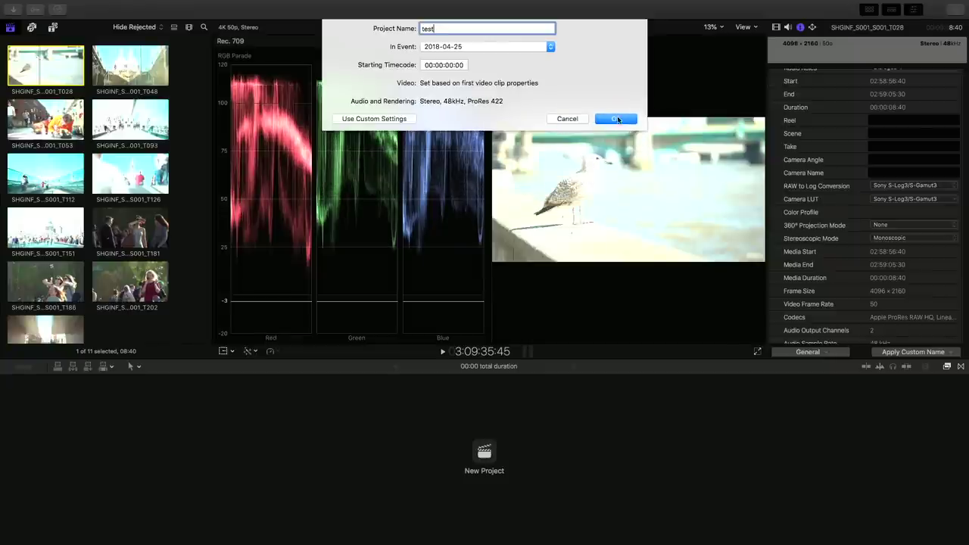
{"action": "left_click", "coordinate": [614, 119]}
Append all the imported clips to the test project's timeline and fit the whole edit in the timeline view
{"action": "left_click", "coordinate": [48, 150]}
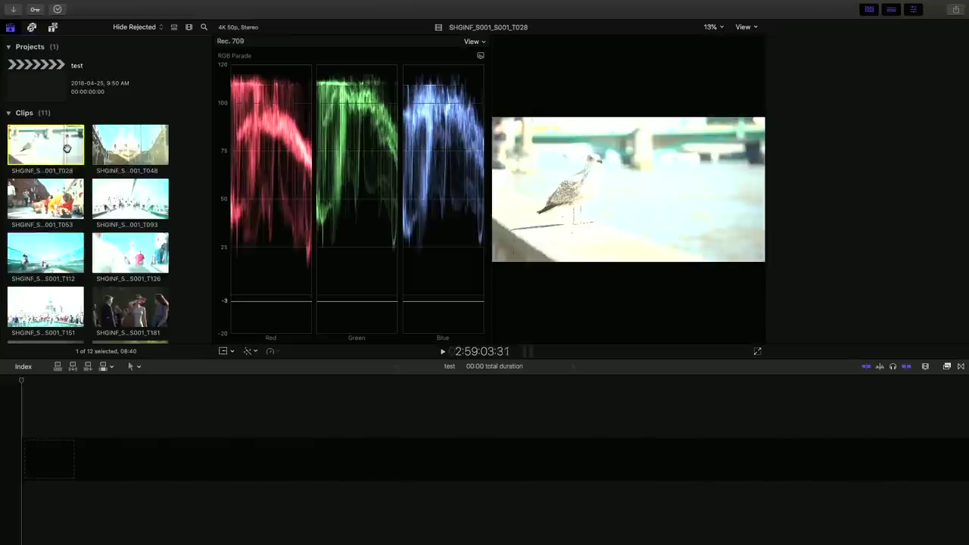
{"action": "key", "text": "super+a"}
{"action": "key", "text": "e"}
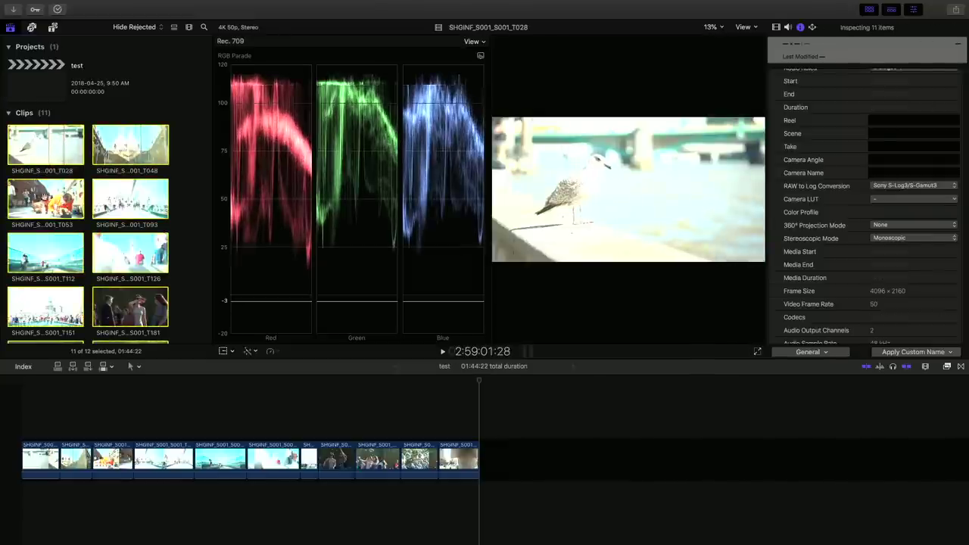
{"action": "key", "text": "shift+z"}
Review the test project's settings and color space choices, keeping Standard - Rec. 709
{"action": "left_click", "coordinate": [362, 437]}
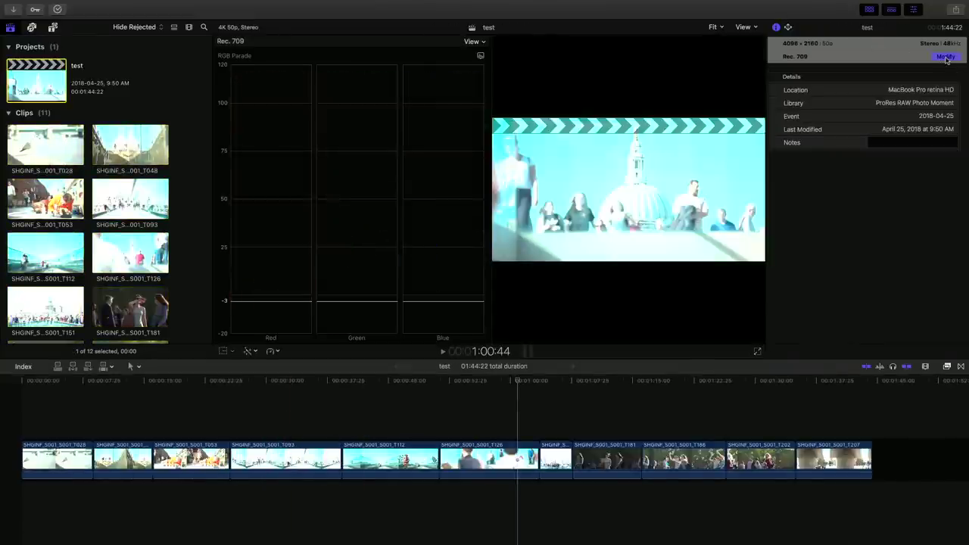
{"action": "left_click", "coordinate": [945, 57]}
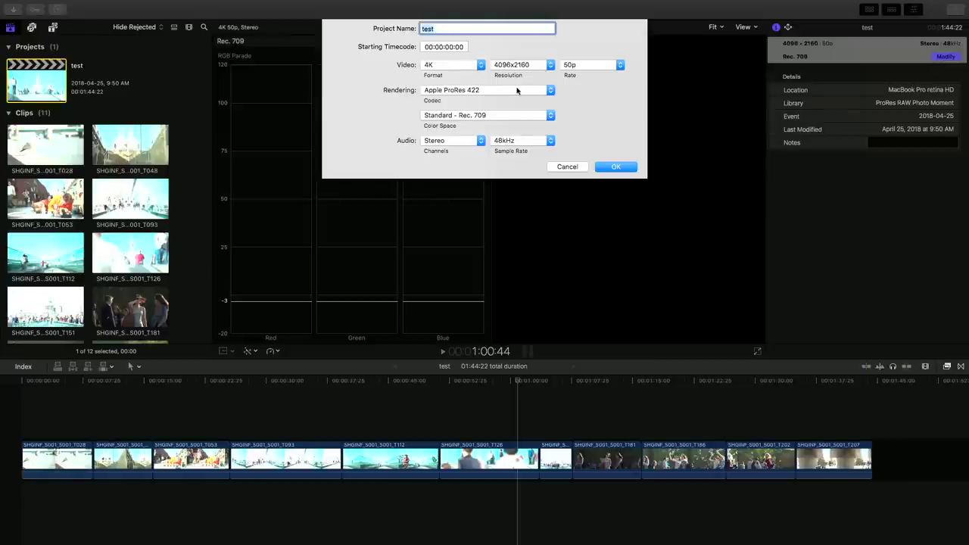
{"action": "left_click", "coordinate": [501, 116]}
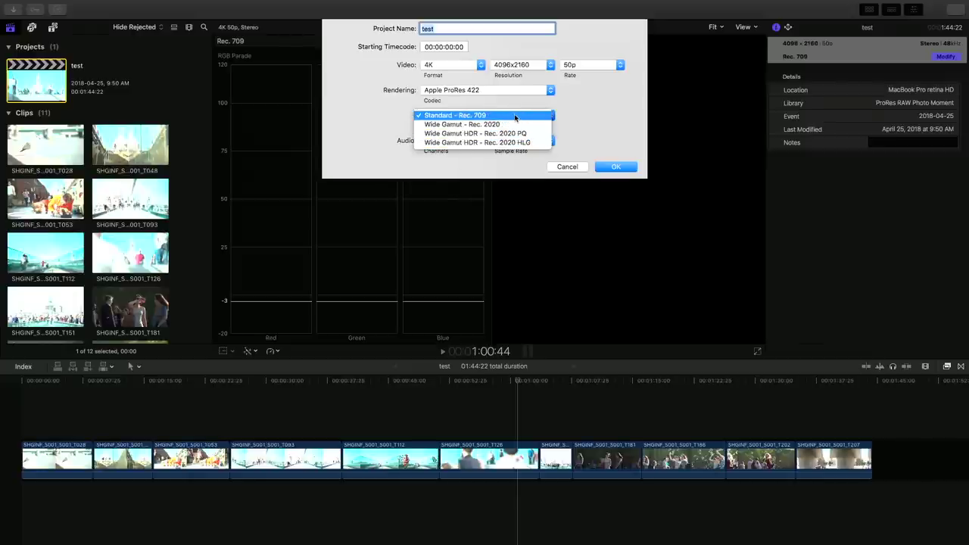
{"action": "left_click", "coordinate": [515, 116]}
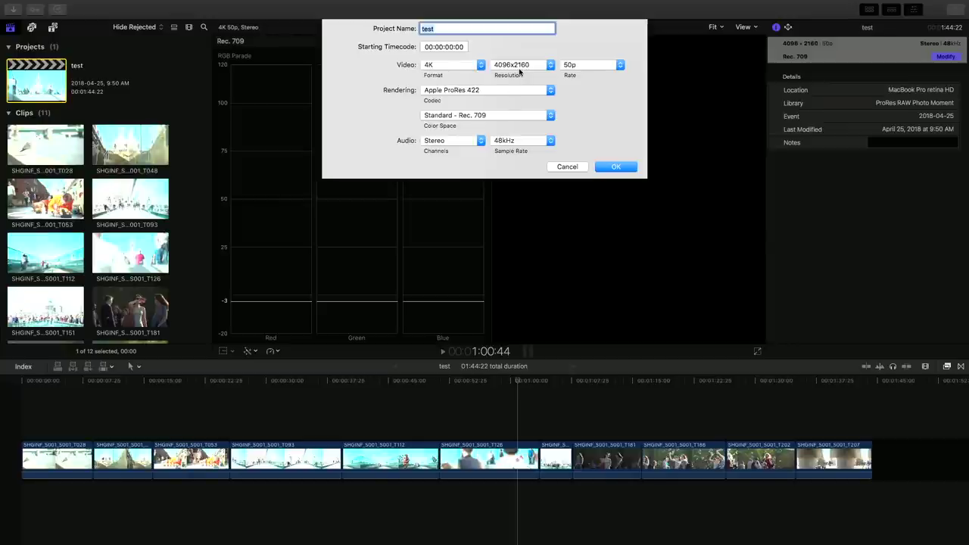
{"action": "left_click", "coordinate": [616, 167]}
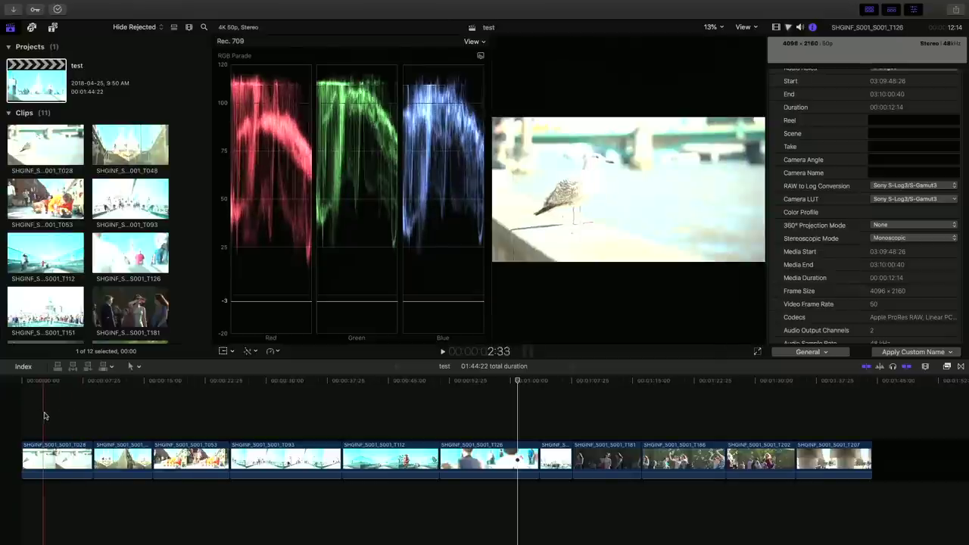
Hide the browser and display the color correction wheels for the first timeline clip, SHGINF_S001_S001_T028
{"action": "left_click", "coordinate": [47, 458]}
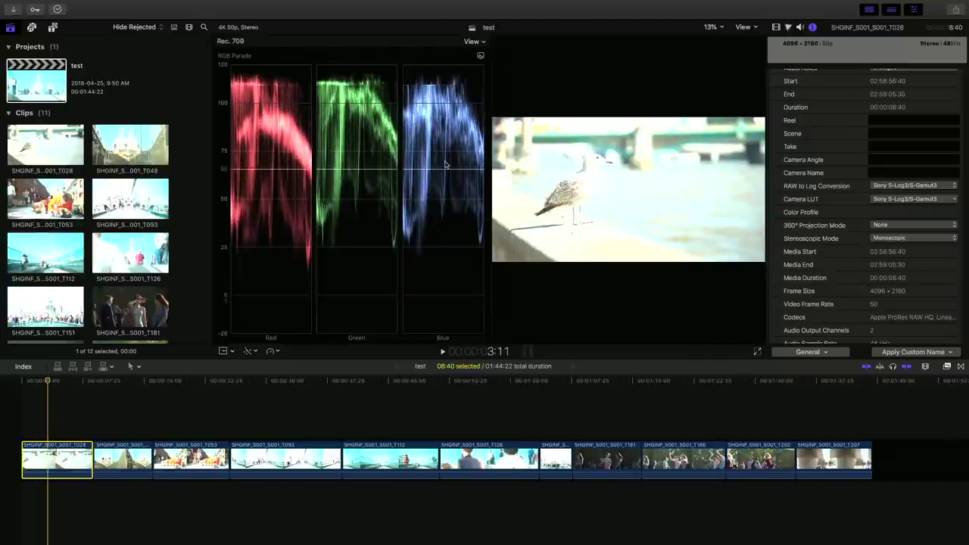
{"action": "left_click", "coordinate": [779, 27]}
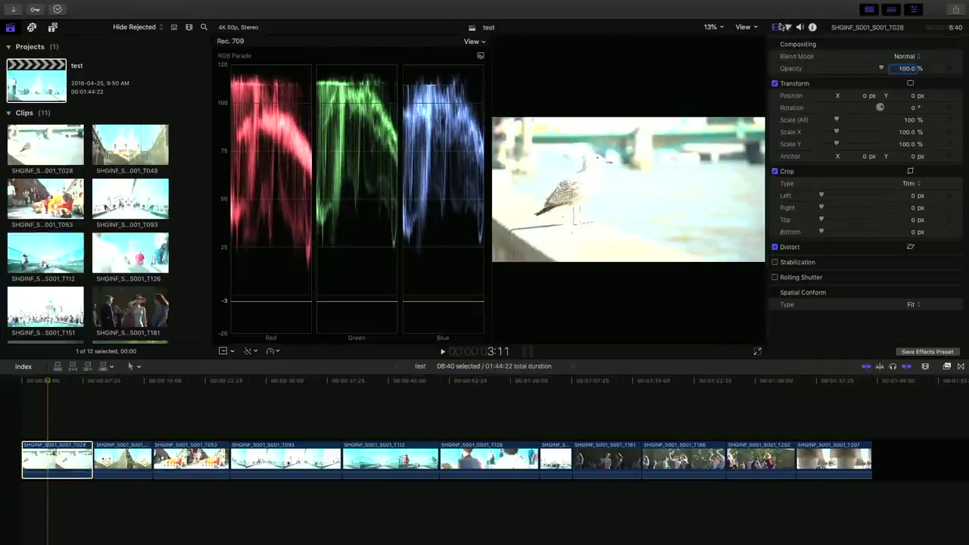
{"action": "left_click", "coordinate": [869, 10]}
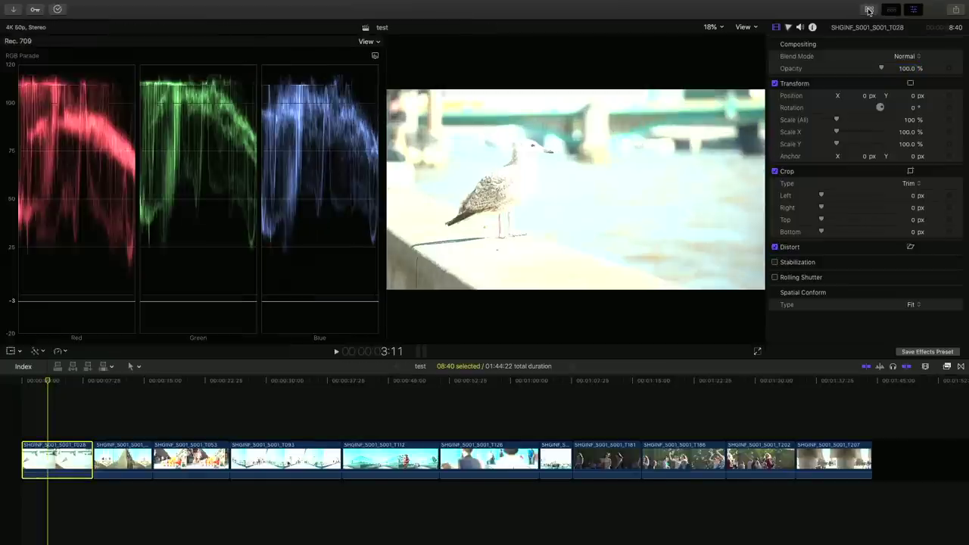
{"action": "left_click", "coordinate": [788, 27]}
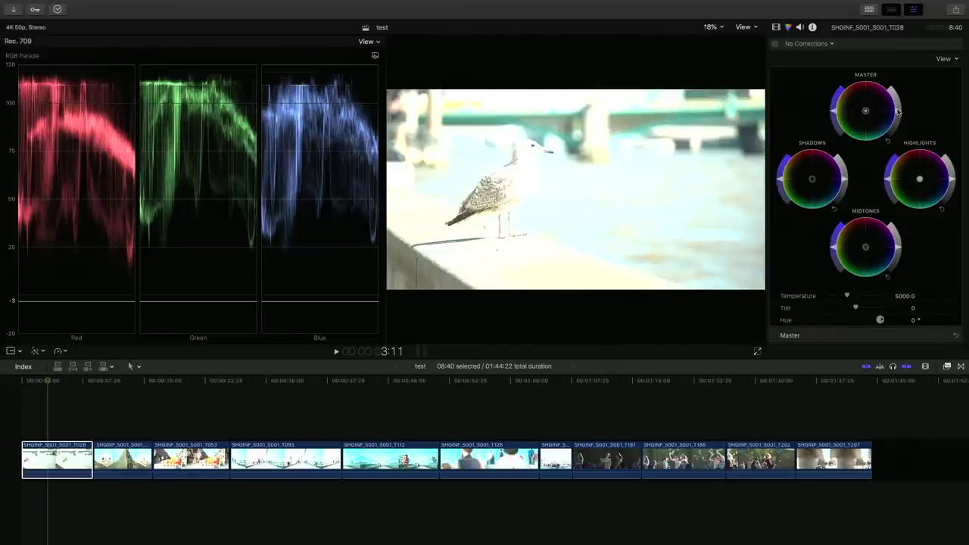
Pull the first clip's master brightness far down to recover the highlights, and inspect the gull at 100% in the viewer
{"action": "left_click_drag", "start_coordinate": [897, 114], "coordinate": [872, 189]}
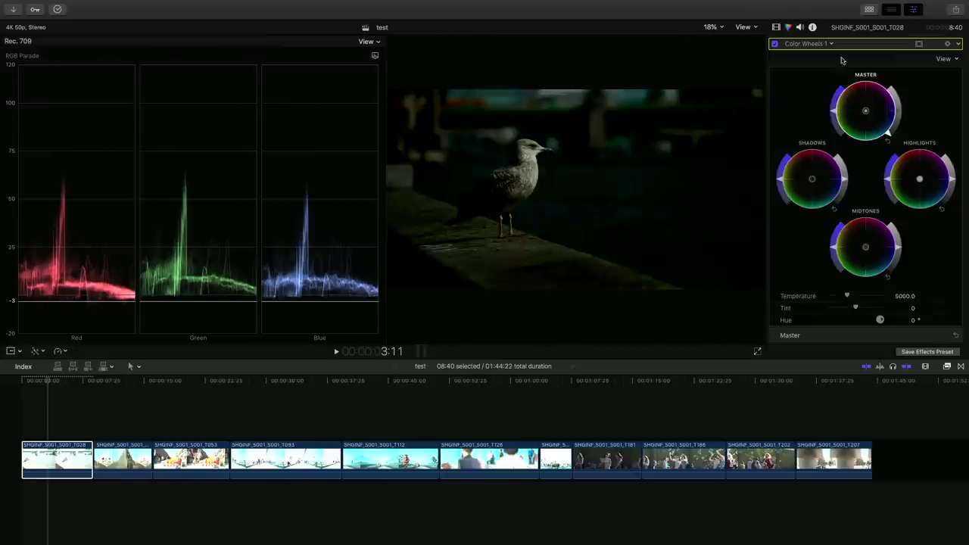
{"action": "left_click", "coordinate": [712, 29]}
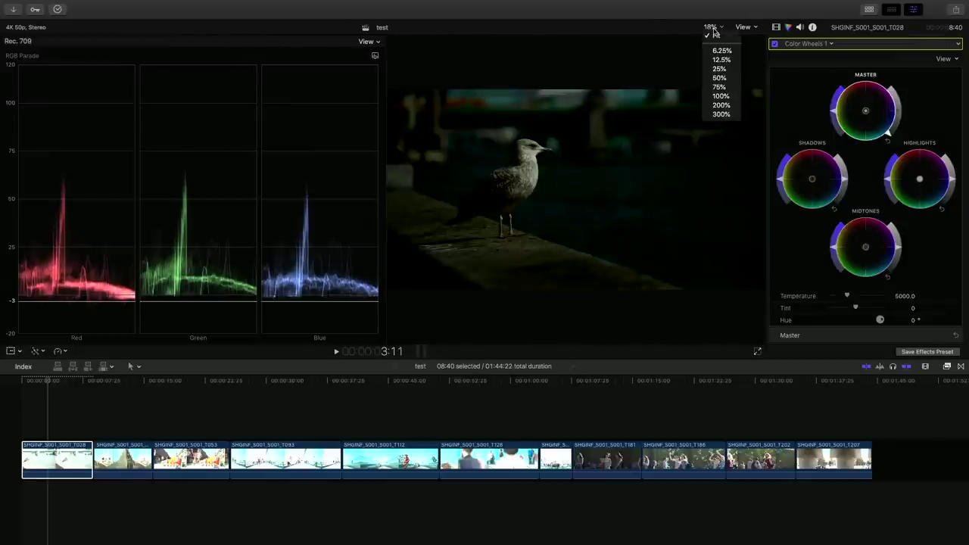
{"action": "left_click", "coordinate": [722, 97]}
{"action": "left_click_drag", "start_coordinate": [746, 187], "coordinate": [739, 188]}
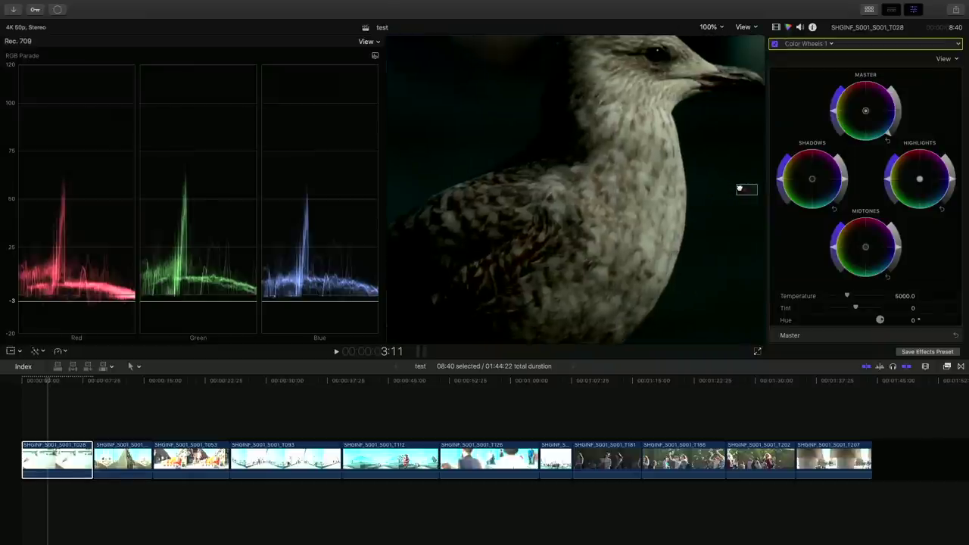
{"action": "mouse_move", "coordinate": [892, 121]}
{"action": "left_mouse_down"}
{"action": "mouse_move", "coordinate": [893, 96]}
{"action": "mouse_move", "coordinate": [891, 134]}
{"action": "left_mouse_up"}
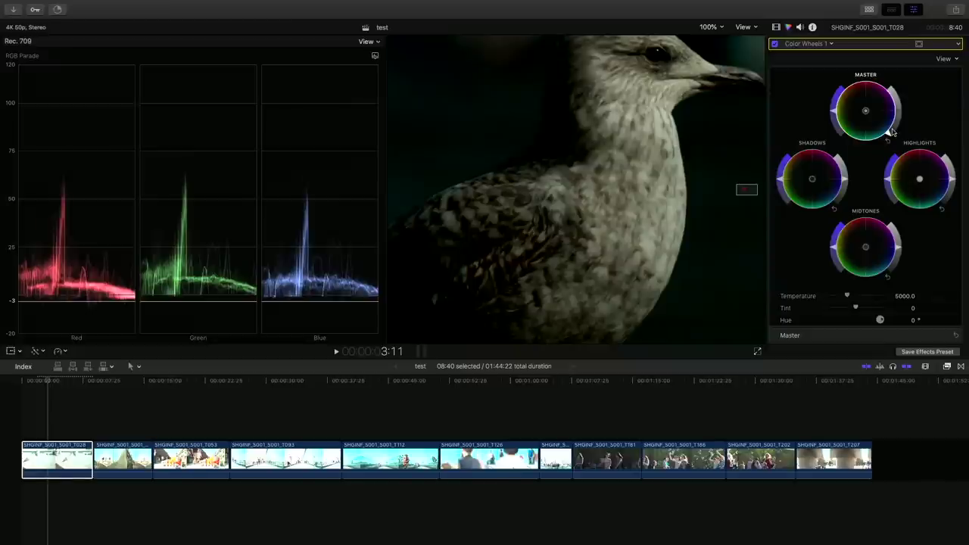
Examine clips SHGINF_S001_S001_T186 and T181 with the whole frame fitted, and inspect the detail of T181 at 100%
{"action": "left_click", "coordinate": [666, 393]}
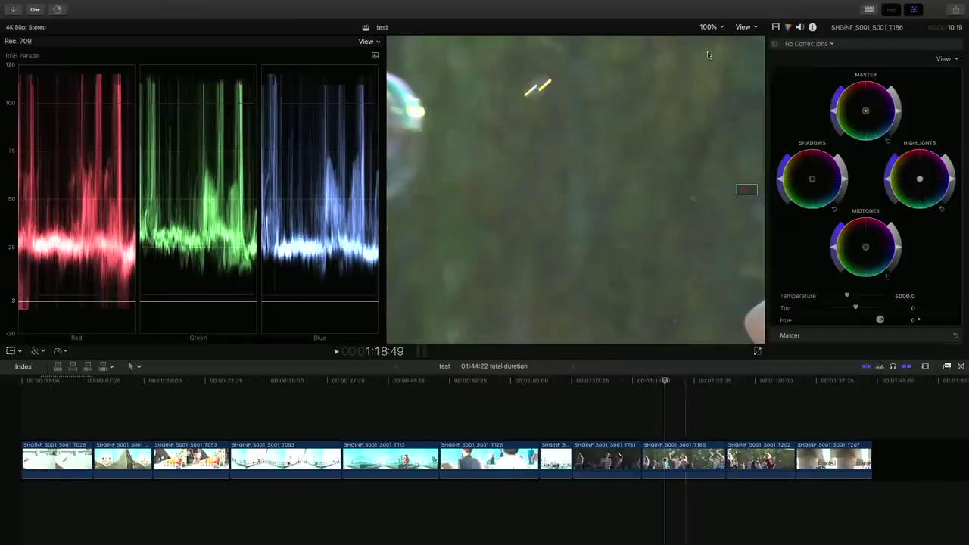
{"action": "left_click", "coordinate": [706, 27]}
{"action": "left_click", "coordinate": [714, 35]}
{"action": "left_click", "coordinate": [614, 426]}
{"action": "left_click", "coordinate": [610, 457]}
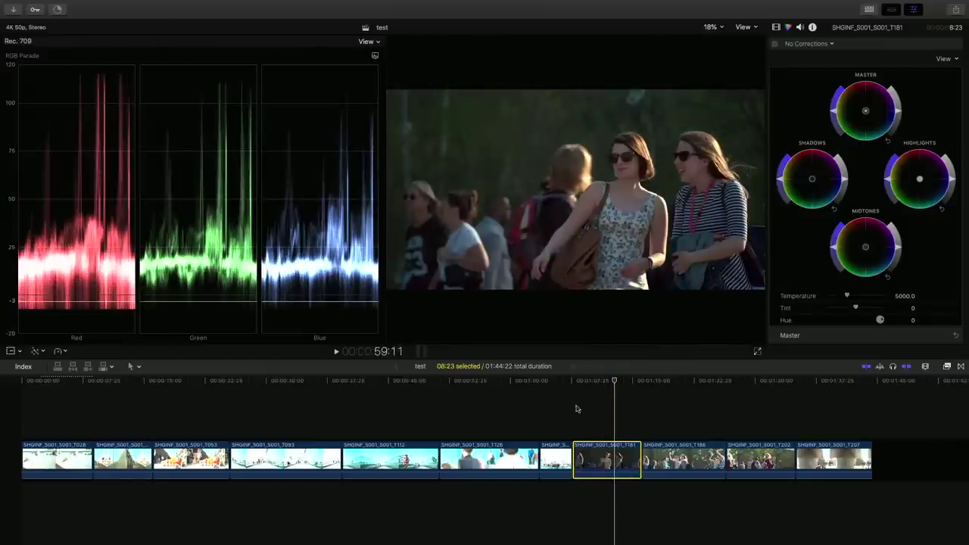
{"action": "left_click", "coordinate": [594, 401]}
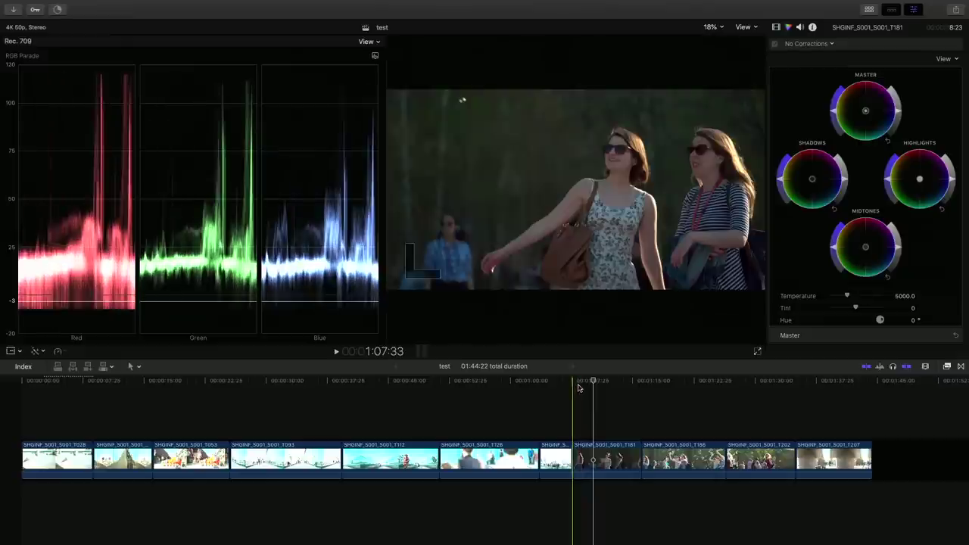
{"action": "left_click", "coordinate": [712, 27]}
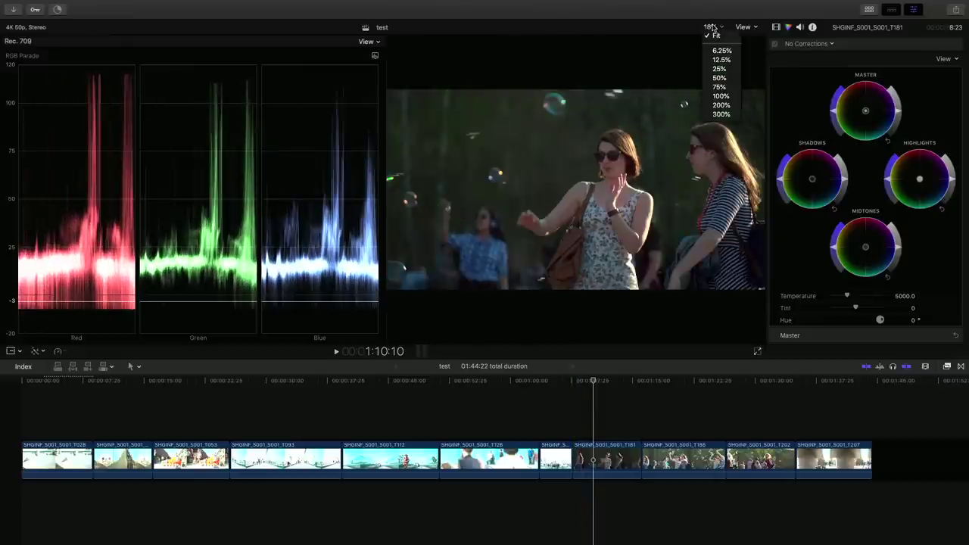
{"action": "left_click", "coordinate": [721, 96]}
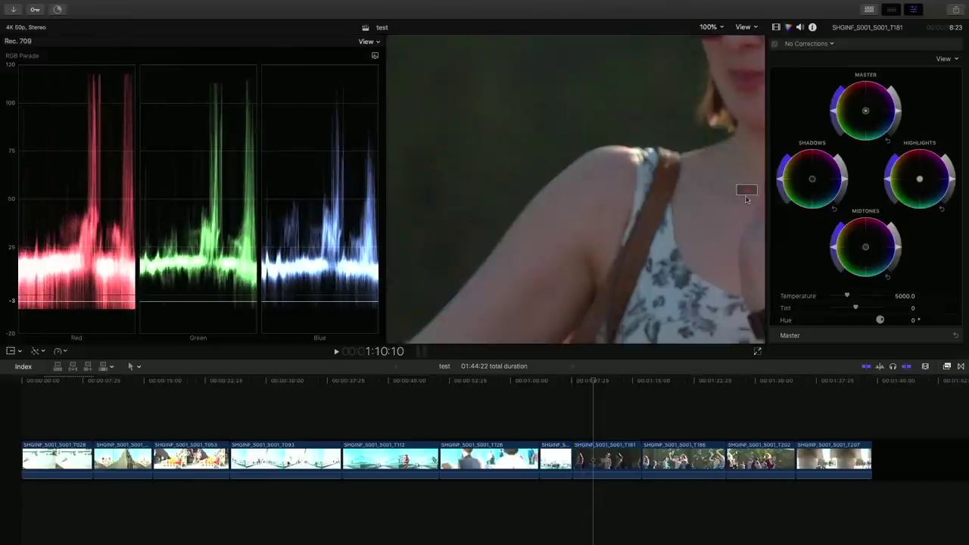
{"action": "left_click_drag", "start_coordinate": [745, 191], "coordinate": [744, 191]}
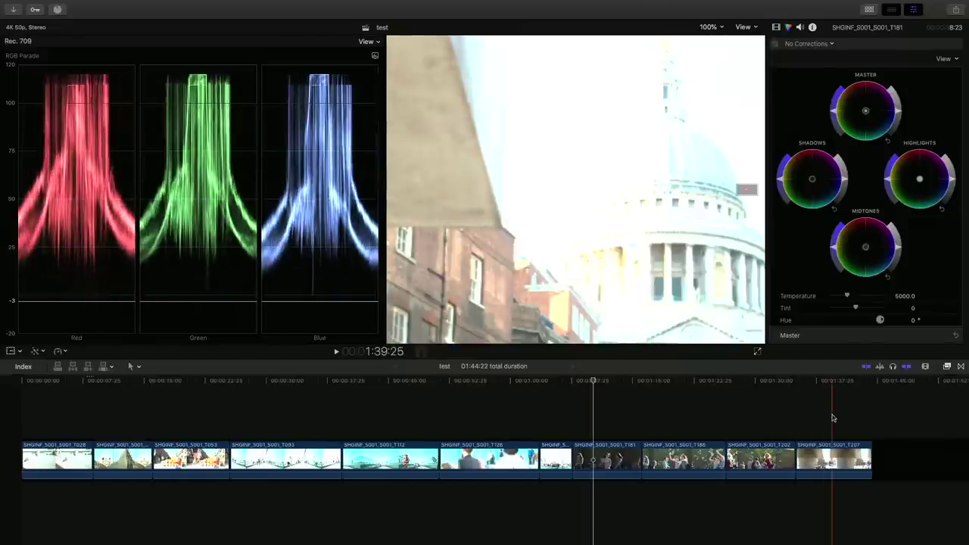
Park the playhead on the last clip, SHGINF_S001_S001_T207, and fit its whole frame in the viewer
{"action": "left_click", "coordinate": [832, 416]}
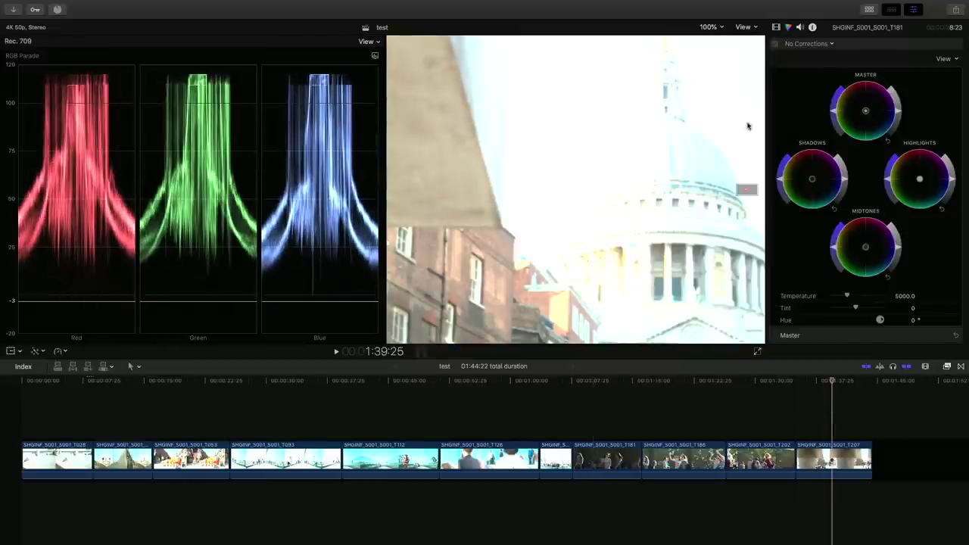
{"action": "left_click", "coordinate": [709, 27]}
{"action": "left_click", "coordinate": [710, 36]}
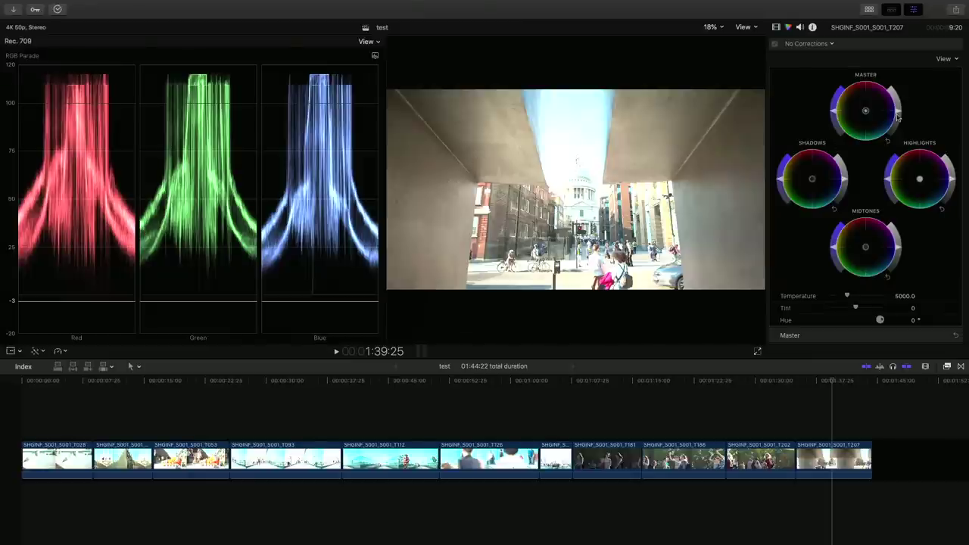
Lower the T207 clip's master brightness to recover the blown-out sky and dome, and inspect the cathedral at 100%
{"action": "left_click_drag", "start_coordinate": [898, 114], "coordinate": [898, 128]}
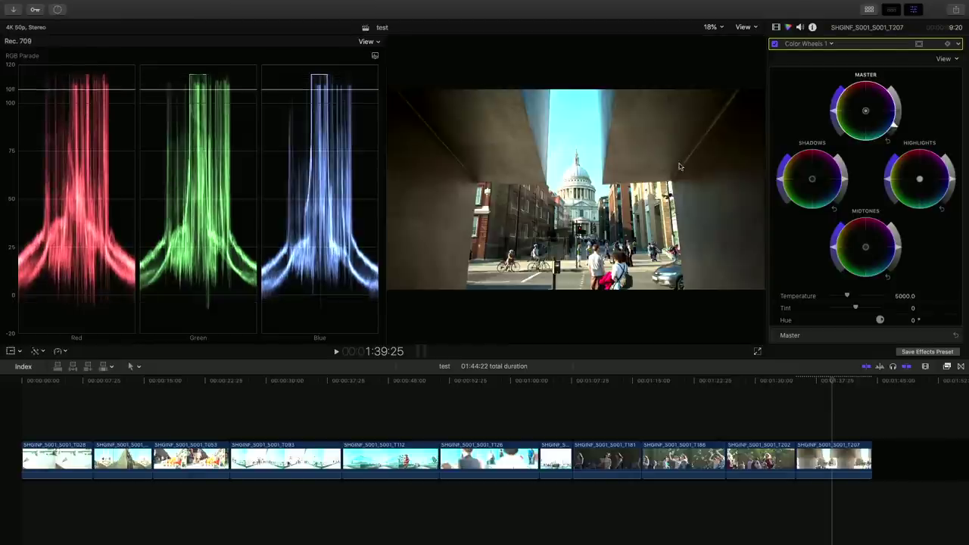
{"action": "left_click_drag", "start_coordinate": [895, 132], "coordinate": [889, 164]}
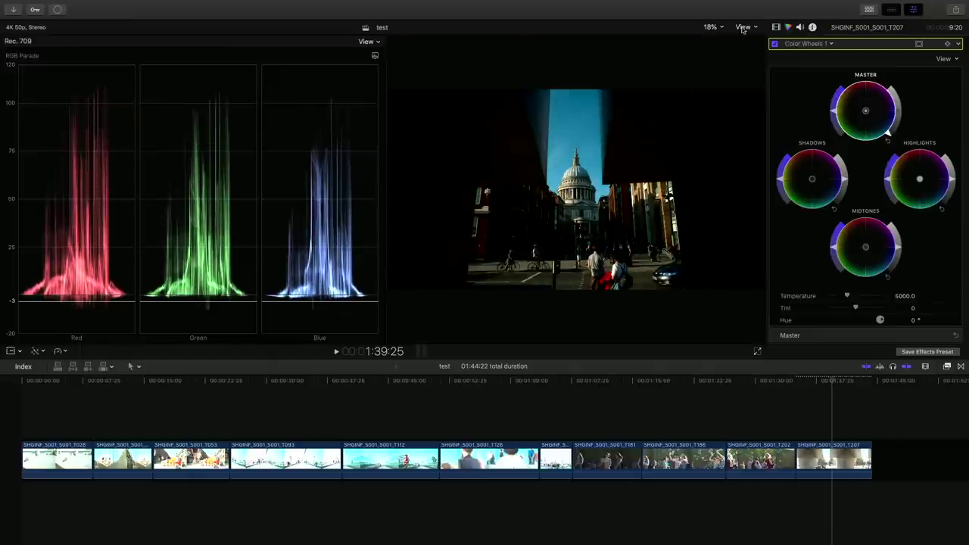
{"action": "left_click", "coordinate": [714, 28]}
{"action": "left_click", "coordinate": [721, 97]}
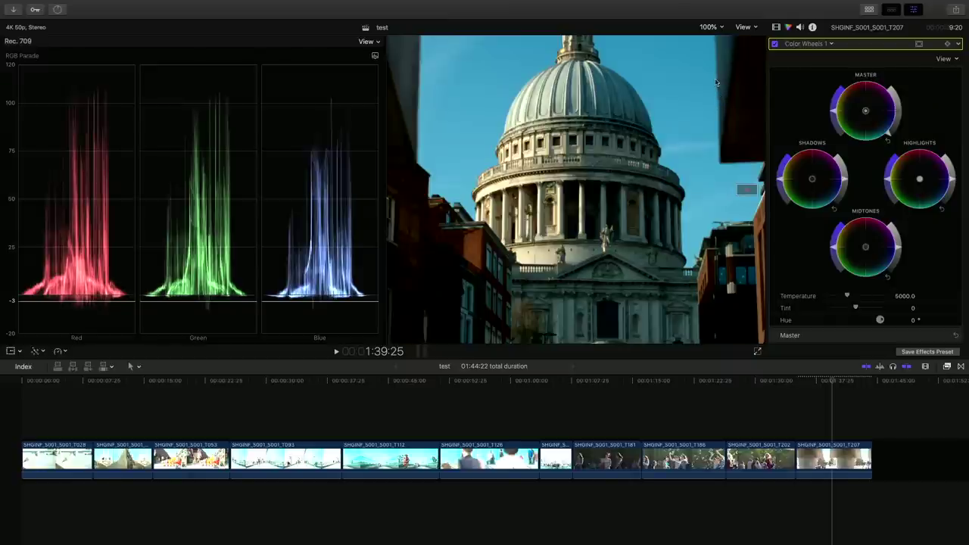
{"action": "left_click_drag", "start_coordinate": [889, 134], "coordinate": [890, 134]}
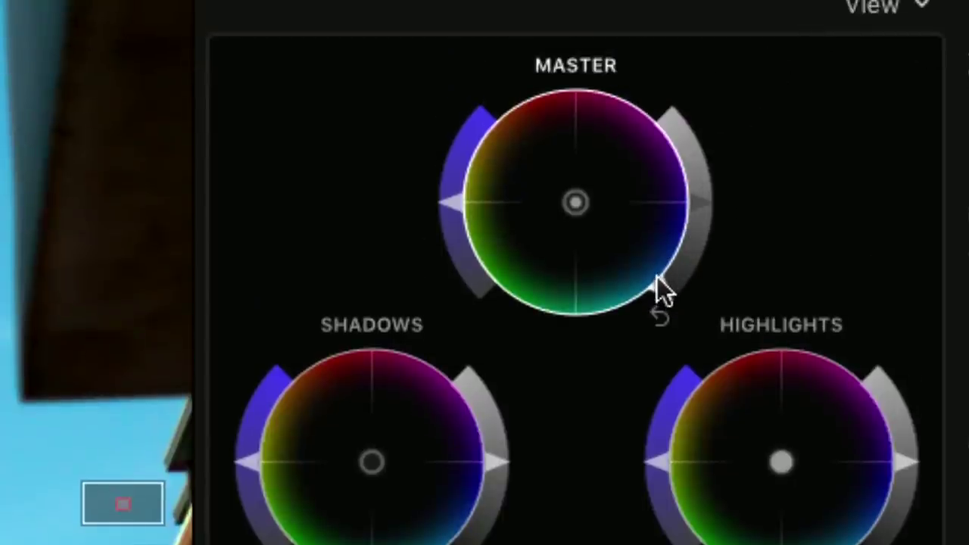
Return the T207 clip's master brightness to neutral, lower it again to -0.47, and reveal the numeric Master parameters
{"action": "left_click", "coordinate": [697, 201]}
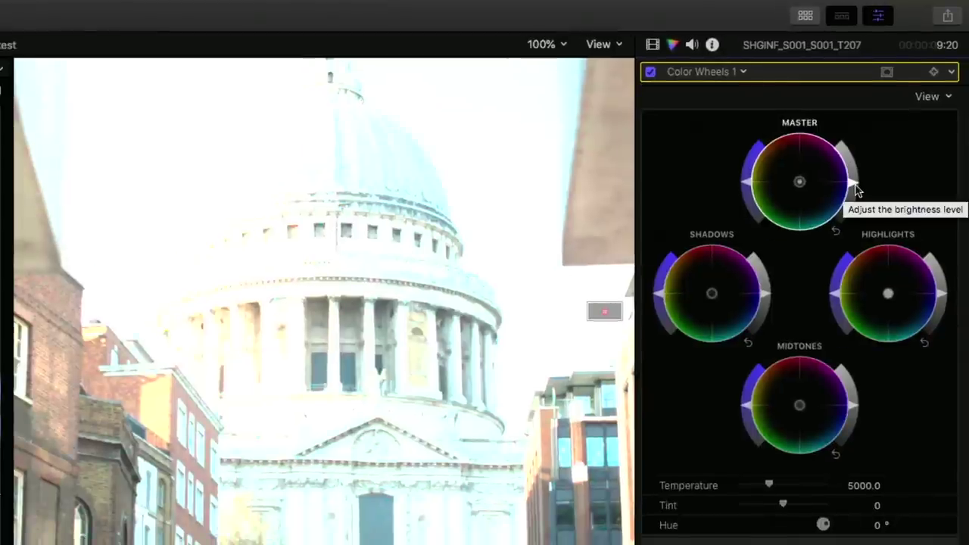
{"action": "left_click_drag", "start_coordinate": [853, 189], "coordinate": [838, 232]}
{"action": "left_click_drag", "start_coordinate": [838, 233], "coordinate": [785, 365]}
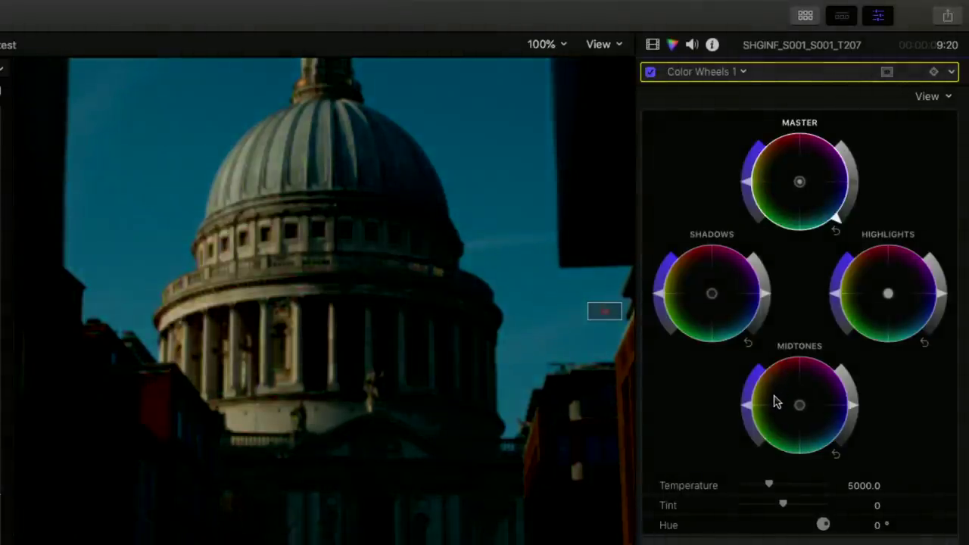
{"action": "scroll", "coordinate": [764, 432], "scroll_direction": "down", "scroll_amount": 5}
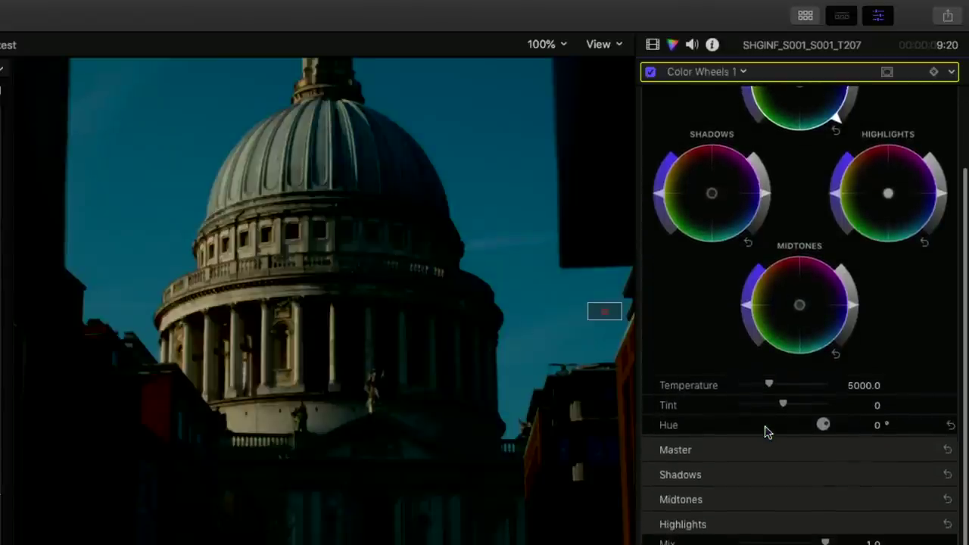
{"action": "left_click", "coordinate": [924, 451]}
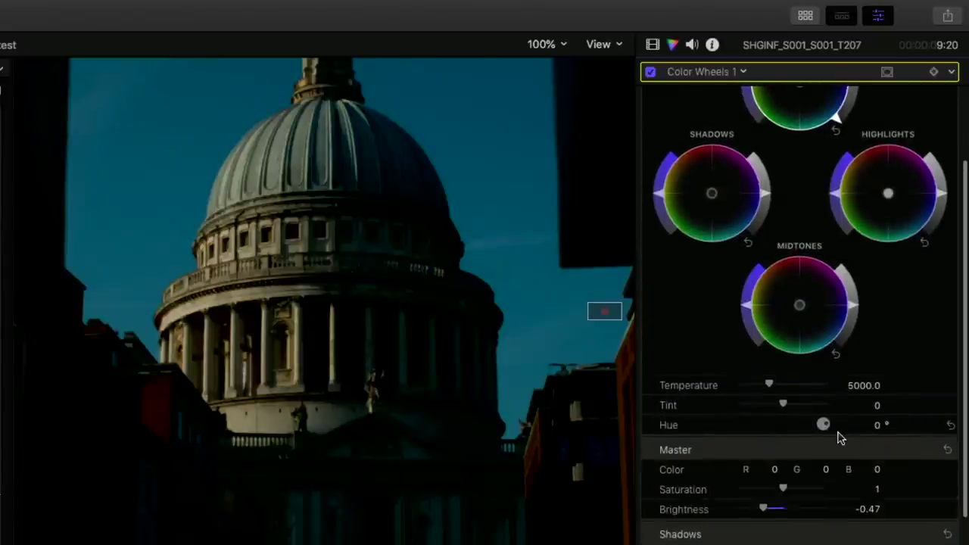
{"action": "scroll", "coordinate": [837, 437], "scroll_direction": "down", "scroll_amount": 3}
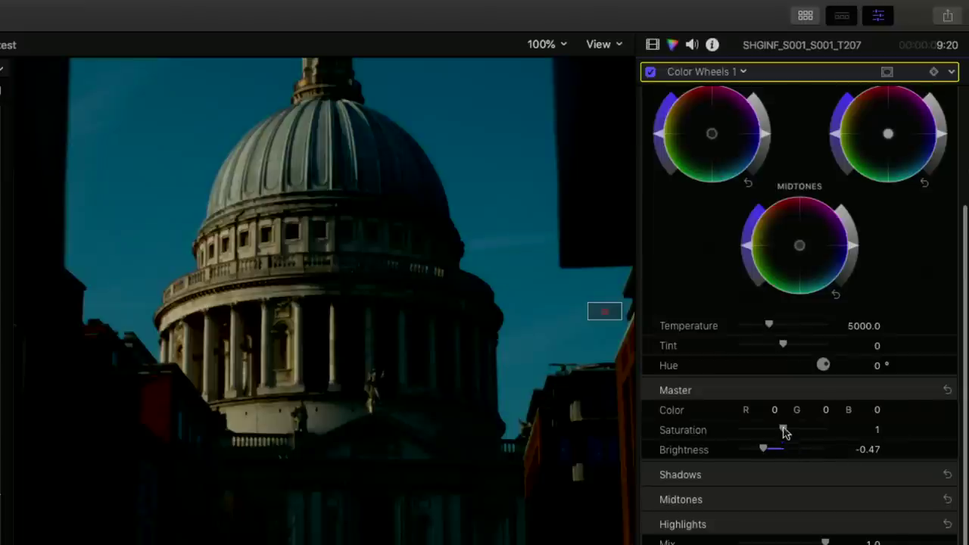
{"action": "scroll", "coordinate": [734, 303], "scroll_direction": "up", "scroll_amount": 3}
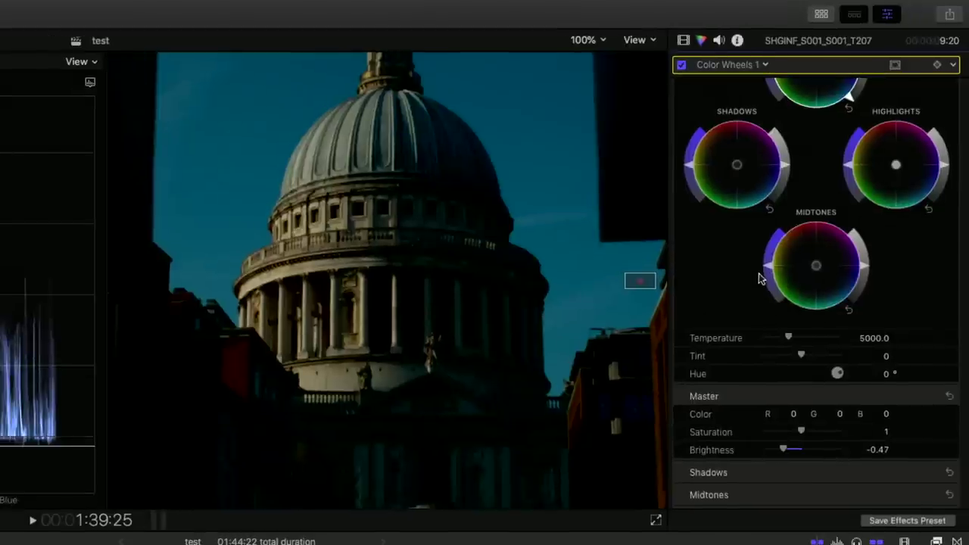
{"action": "scroll", "coordinate": [740, 317], "scroll_direction": "up", "scroll_amount": 2}
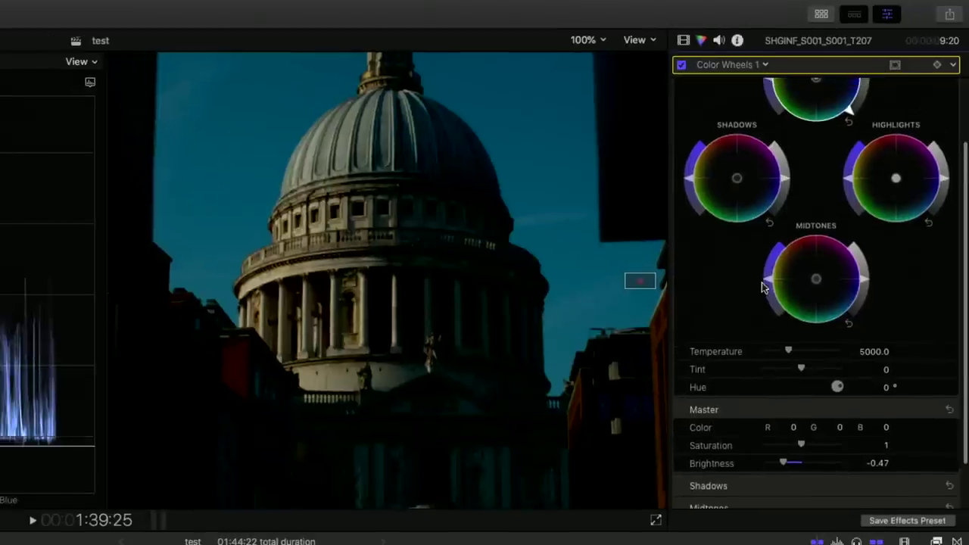
{"action": "scroll", "coordinate": [763, 286], "scroll_direction": "up", "scroll_amount": 3}
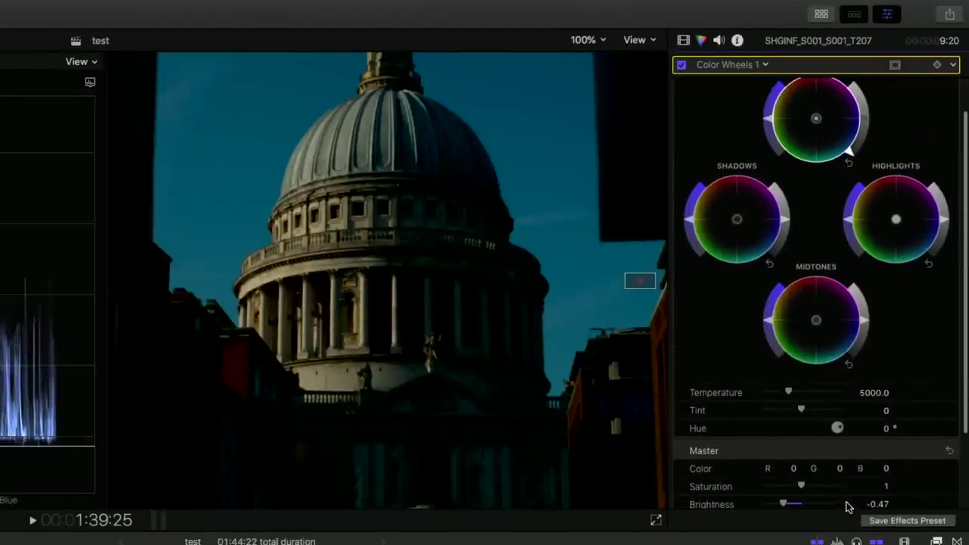
Raise the T207 clip's master brightness to -0.02 and reset the color wheels correction to its defaults
{"action": "left_click", "coordinate": [866, 127]}
{"action": "left_click", "coordinate": [952, 65]}
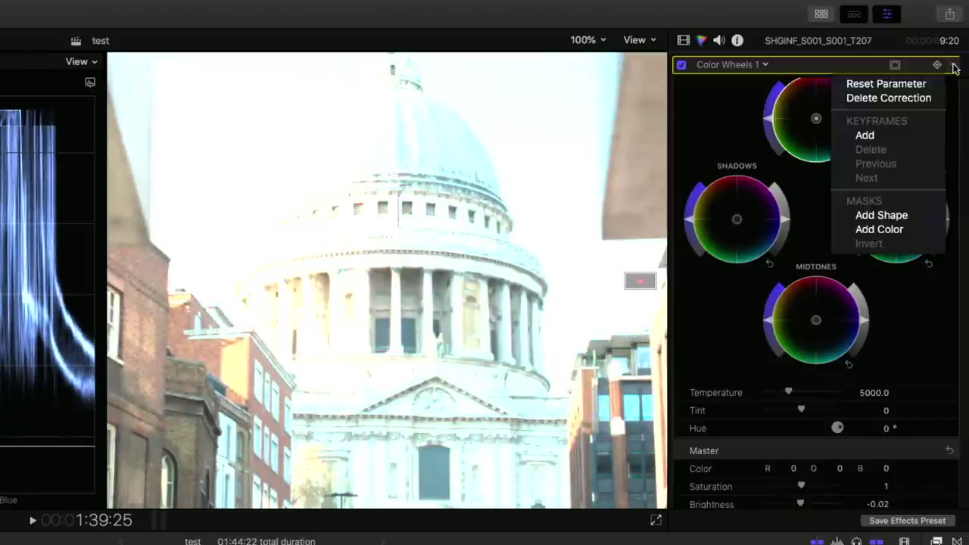
{"action": "left_click", "coordinate": [873, 82]}
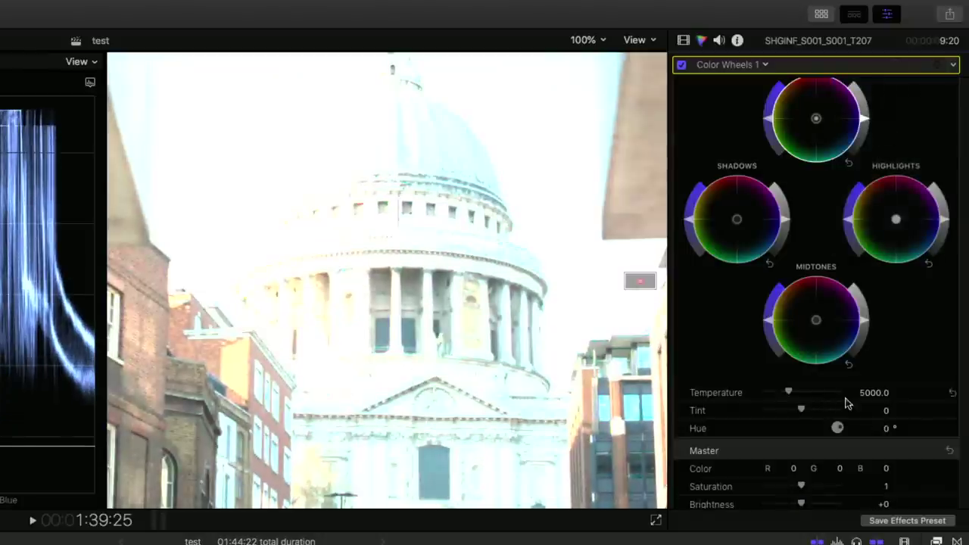
Lower the T207 clip's master brightness until the RGB parade peaks sit just under 100, and collapse the Master parameters
{"action": "left_click_drag", "start_coordinate": [863, 121], "coordinate": [787, 223]}
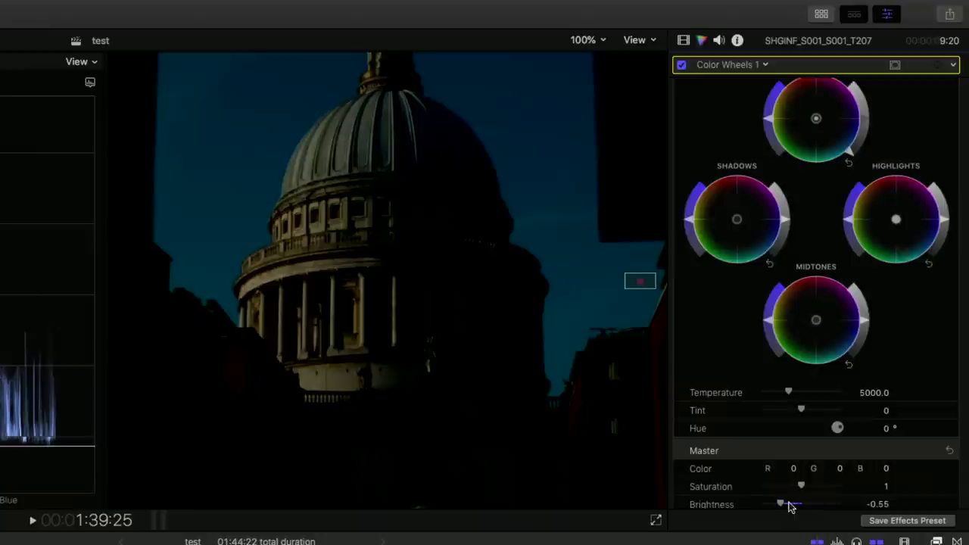
{"action": "scroll", "coordinate": [771, 506], "scroll_direction": "down", "scroll_amount": 1}
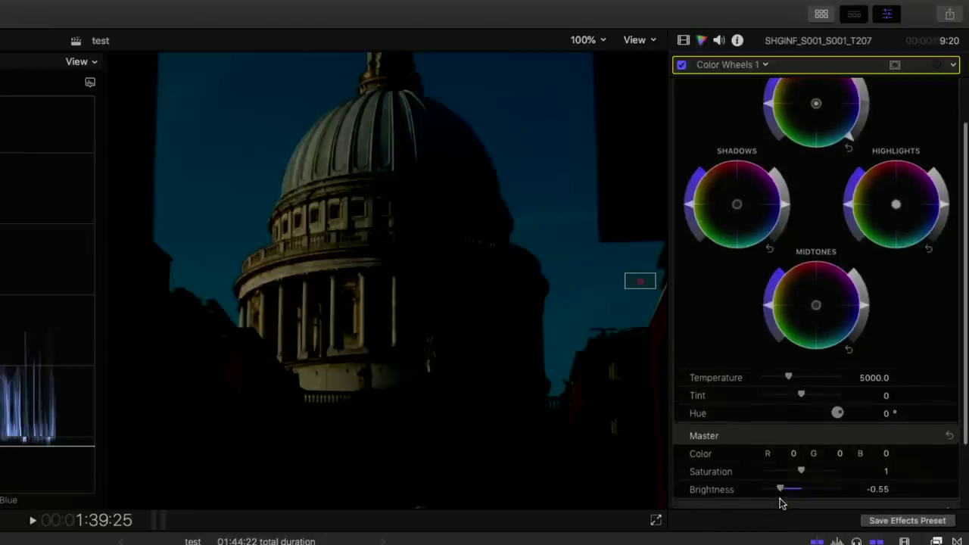
{"action": "mouse_move", "coordinate": [779, 490]}
{"action": "left_mouse_down"}
{"action": "mouse_move", "coordinate": [801, 488]}
{"action": "mouse_move", "coordinate": [749, 492]}
{"action": "mouse_move", "coordinate": [800, 481]}
{"action": "mouse_move", "coordinate": [790, 487]}
{"action": "left_mouse_up"}
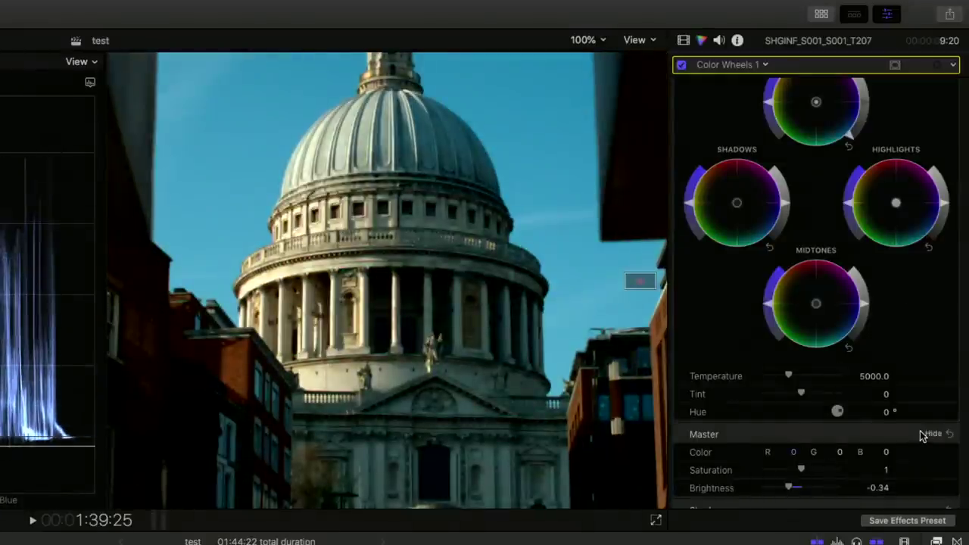
{"action": "left_click", "coordinate": [931, 435]}
{"action": "scroll", "coordinate": [815, 303], "scroll_direction": "up", "scroll_amount": 4}
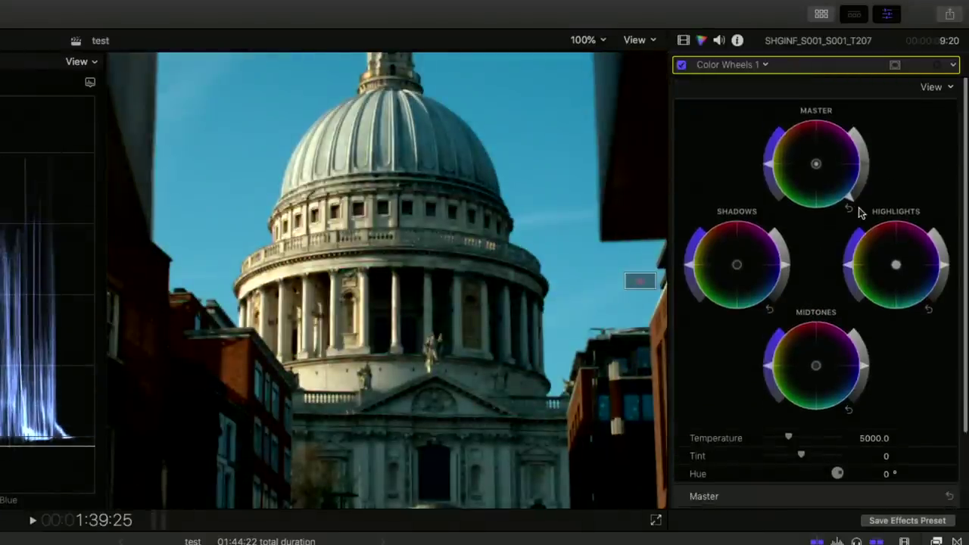
{"action": "left_click_drag", "start_coordinate": [849, 201], "coordinate": [656, 152]}
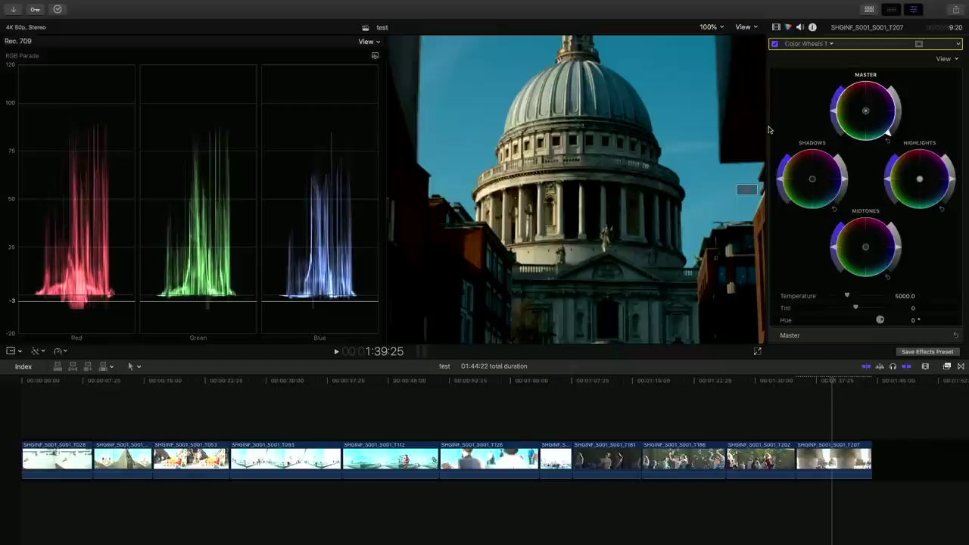
{"action": "left_click_drag", "start_coordinate": [889, 134], "coordinate": [889, 134]}
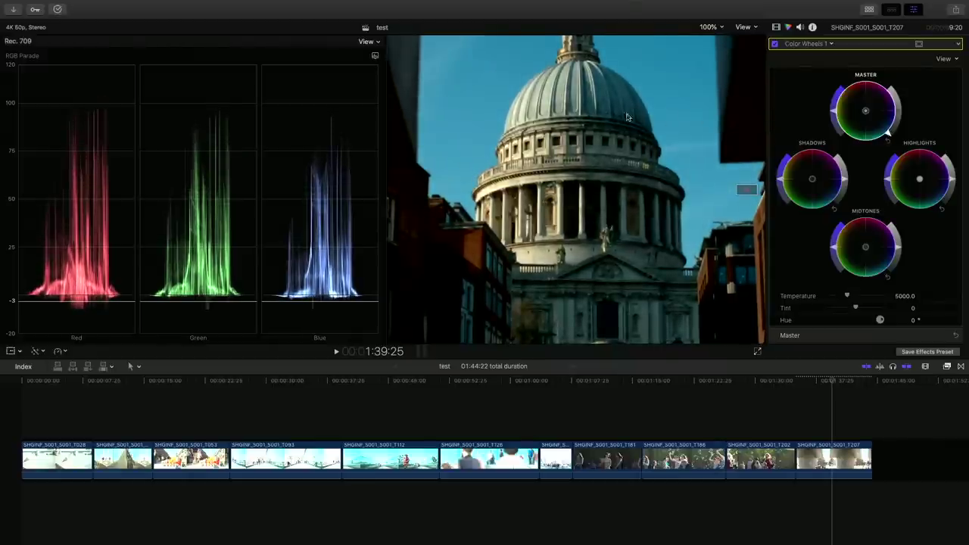
Fit the T207 frame in the viewer, lift the shadows brightness to reveal the dark walls, and slightly lower the highlights brightness
{"action": "left_click", "coordinate": [714, 28]}
{"action": "left_click", "coordinate": [719, 35]}
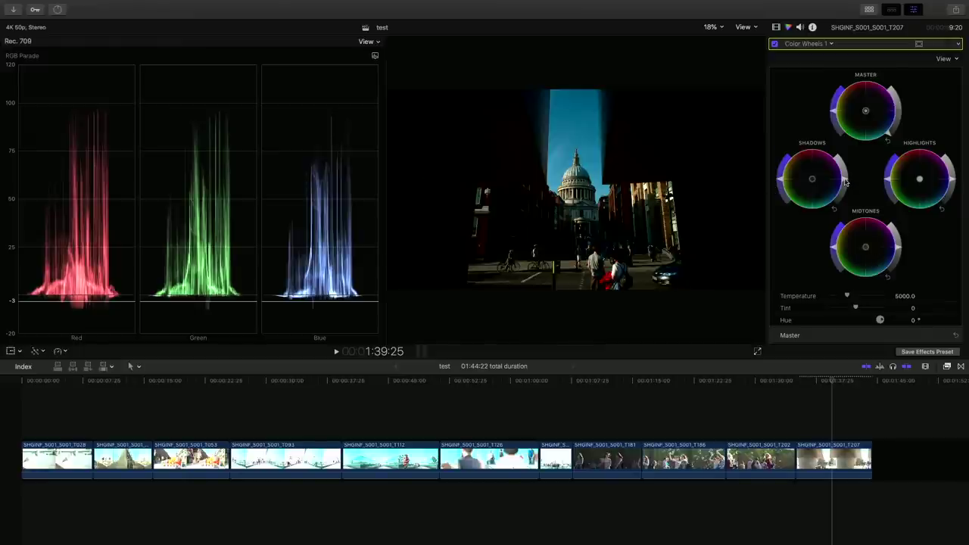
{"action": "left_click_drag", "start_coordinate": [845, 182], "coordinate": [840, 138]}
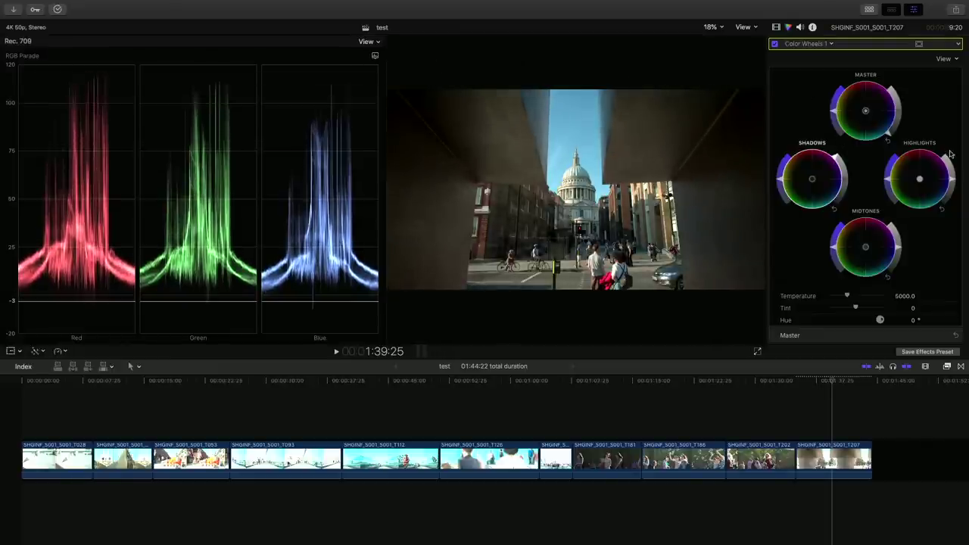
{"action": "left_click_drag", "start_coordinate": [953, 183], "coordinate": [953, 190]}
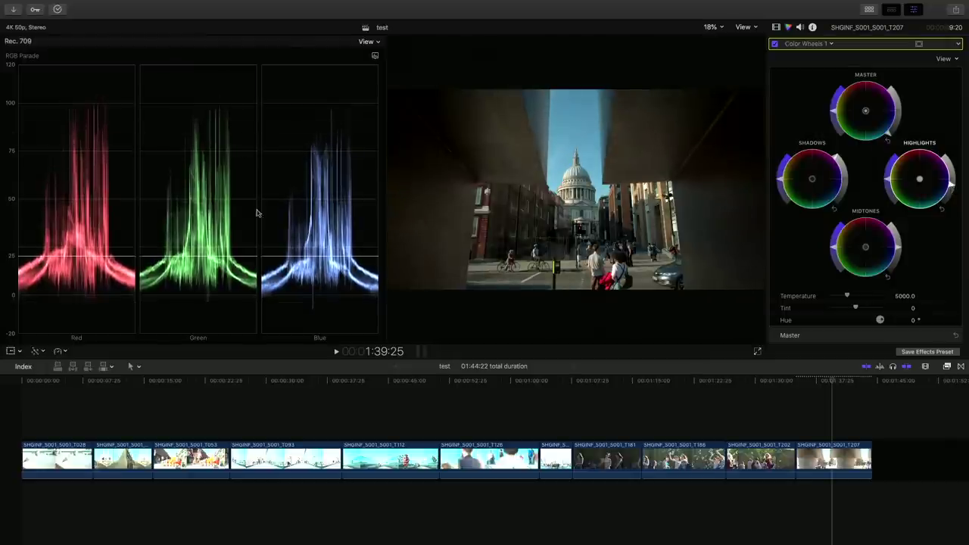
Raise the T207 clip's master saturation and play the result full screen
{"action": "left_click_drag", "start_coordinate": [846, 184], "coordinate": [828, 146]}
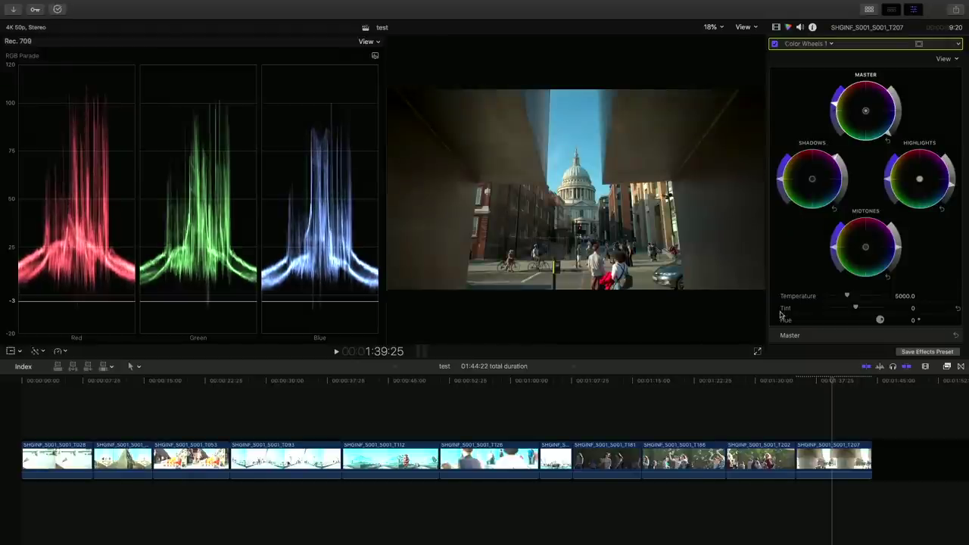
{"action": "left_click", "coordinate": [756, 353]}
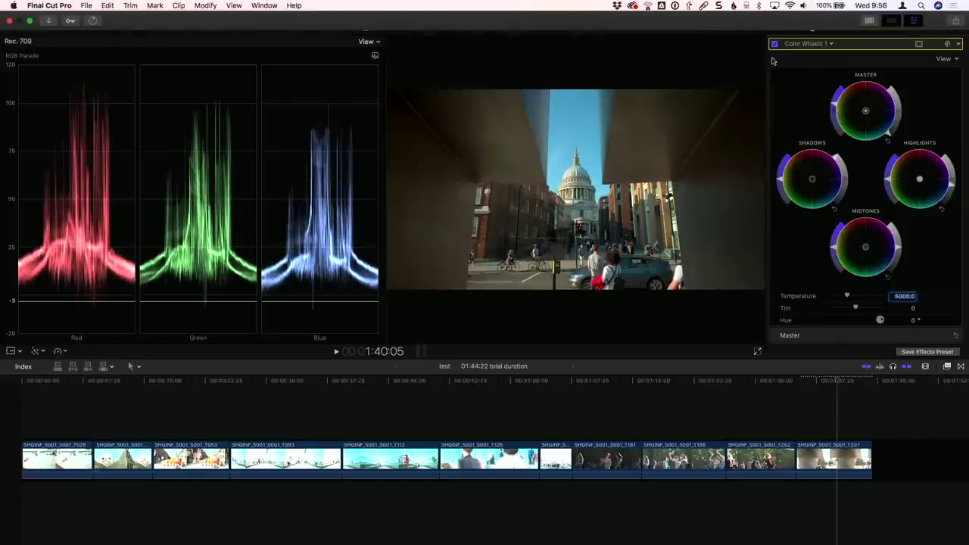
Set the viewer playback to Better Quality and play the graded T207 clip from near its start
{"action": "left_click", "coordinate": [744, 27]}
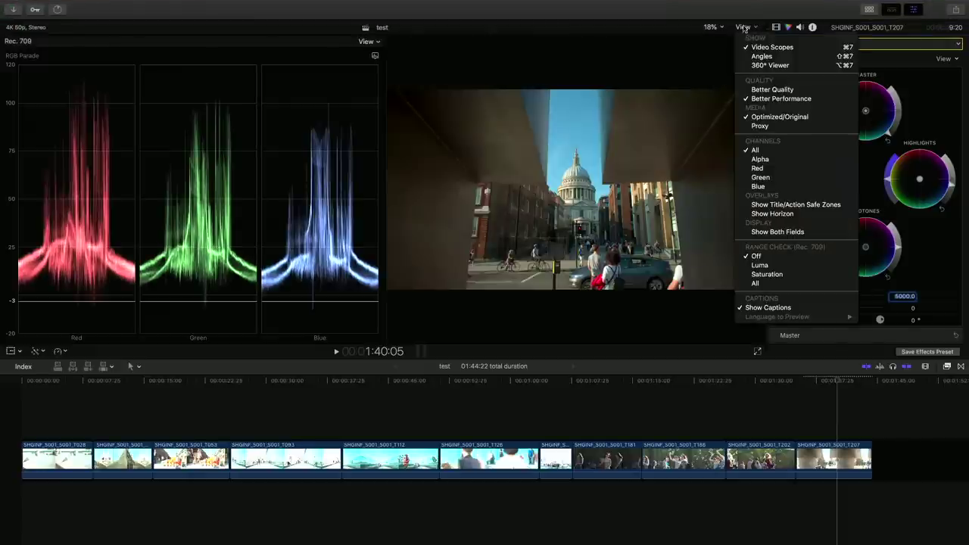
{"action": "left_click", "coordinate": [797, 91]}
{"action": "left_click", "coordinate": [810, 400]}
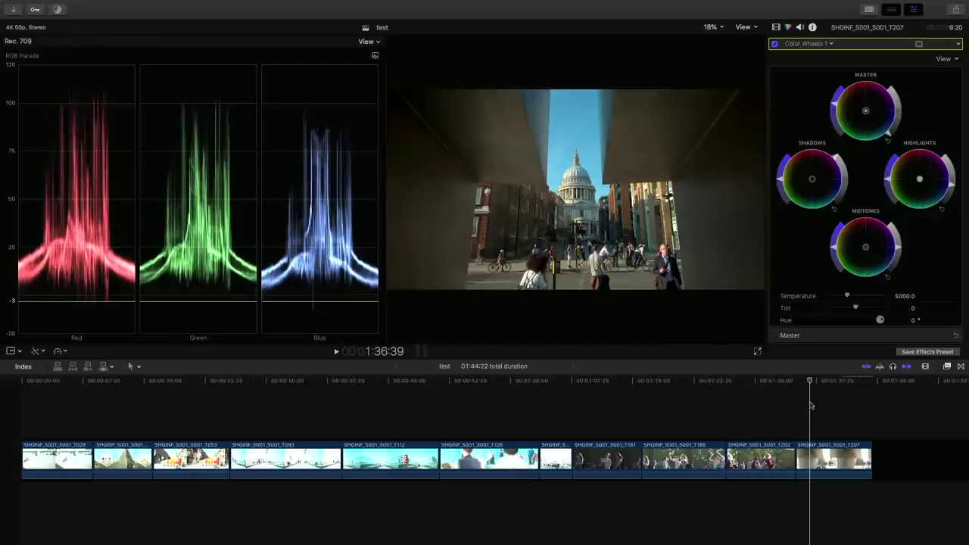
{"action": "left_click_drag", "start_coordinate": [809, 405], "coordinate": [803, 409]}
{"action": "key", "text": "space"}
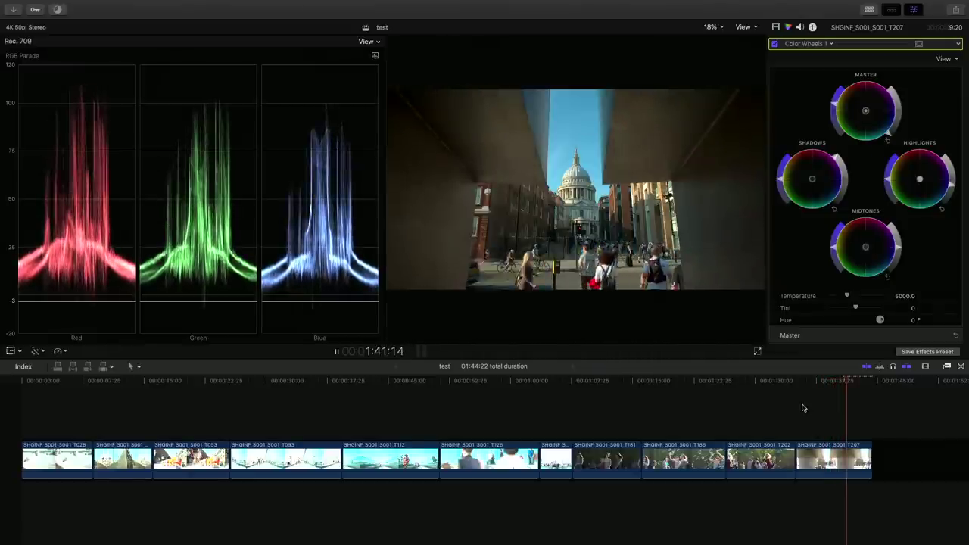
{"action": "key", "text": "space"}
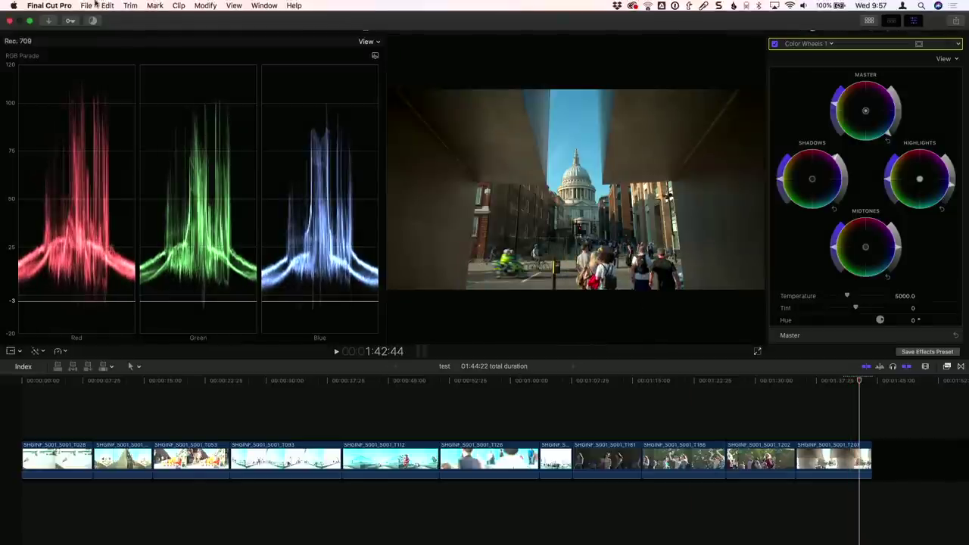
Check the Mac's processor, memory and graphics in the system overview, and close it
{"action": "left_click", "coordinate": [14, 5]}
{"action": "left_click", "coordinate": [37, 16]}
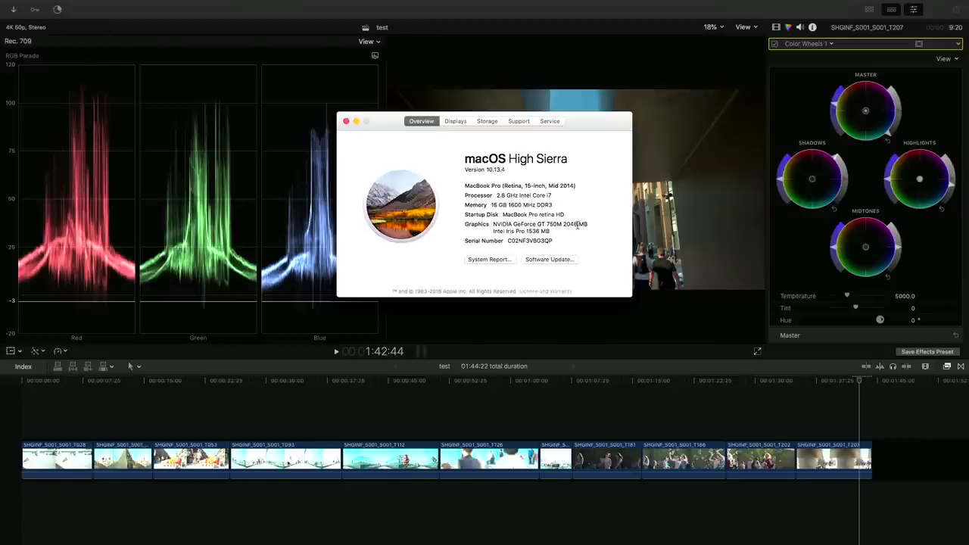
{"action": "left_click", "coordinate": [323, 89]}
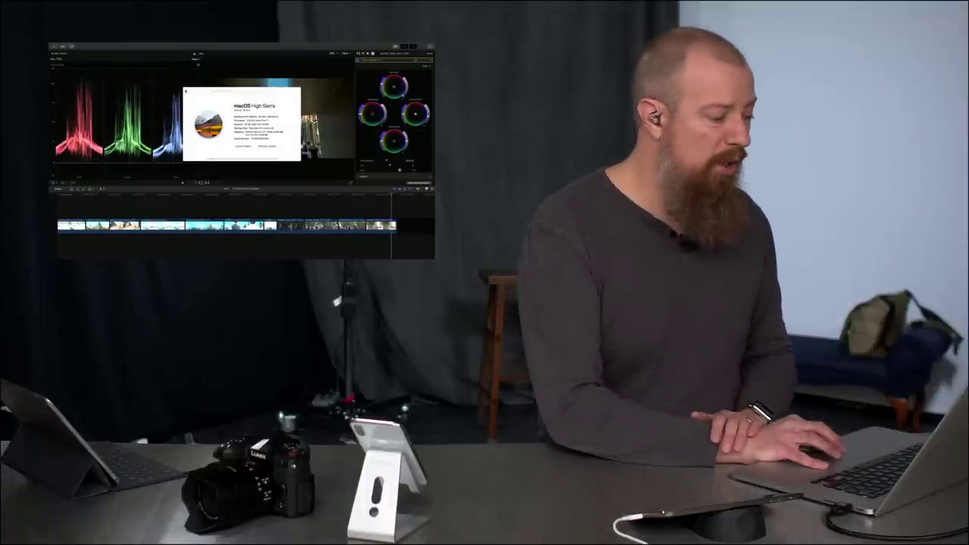
{"action": "left_click", "coordinate": [188, 91]}
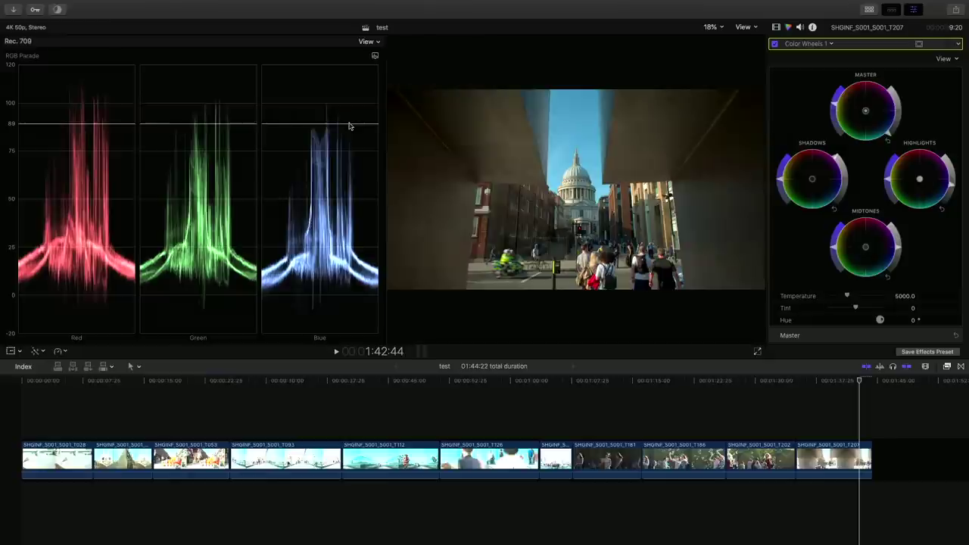
Connect the T207 clip above the start of T126 and disable it to expose the T126 picture
{"action": "left_click", "coordinate": [833, 458]}
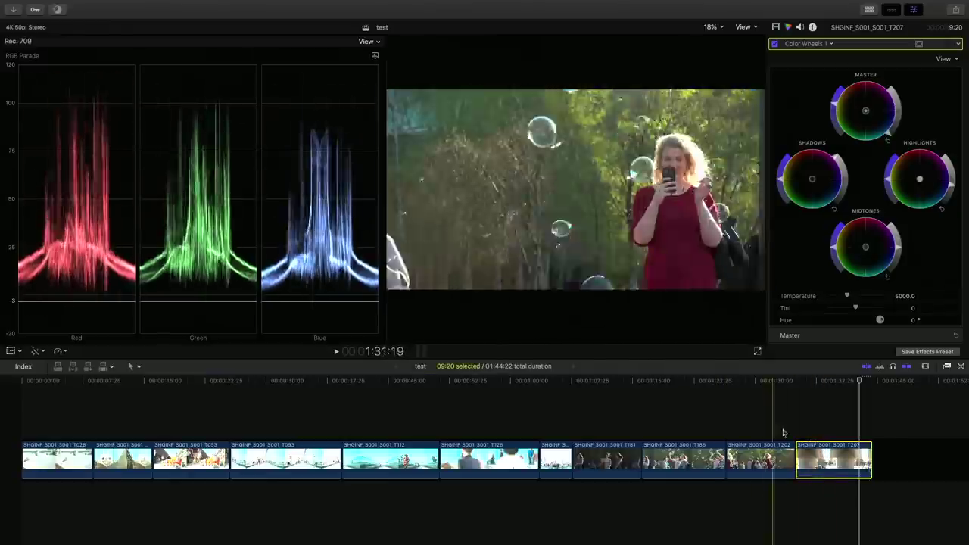
{"action": "left_click_drag", "start_coordinate": [839, 459], "coordinate": [476, 417]}
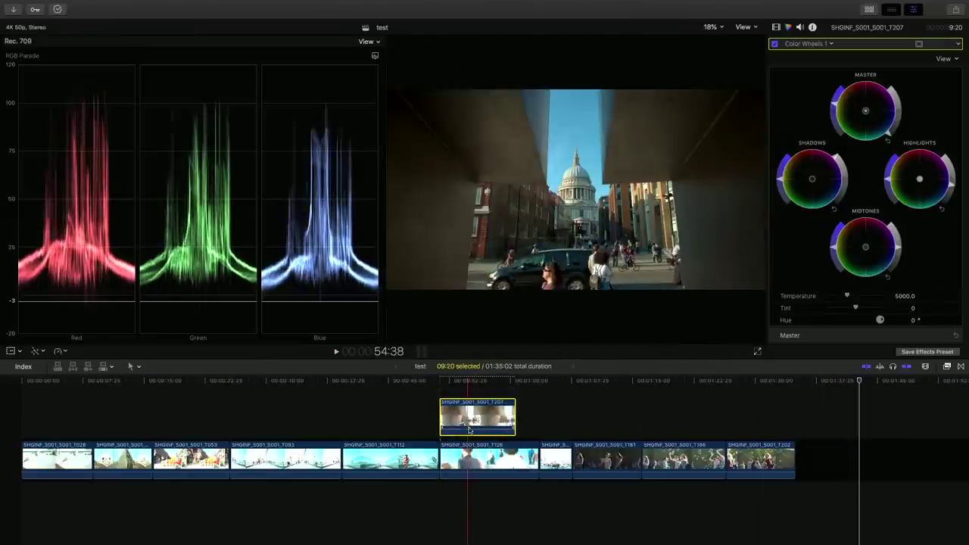
{"action": "left_click", "coordinate": [469, 380]}
{"action": "key", "text": "v"}
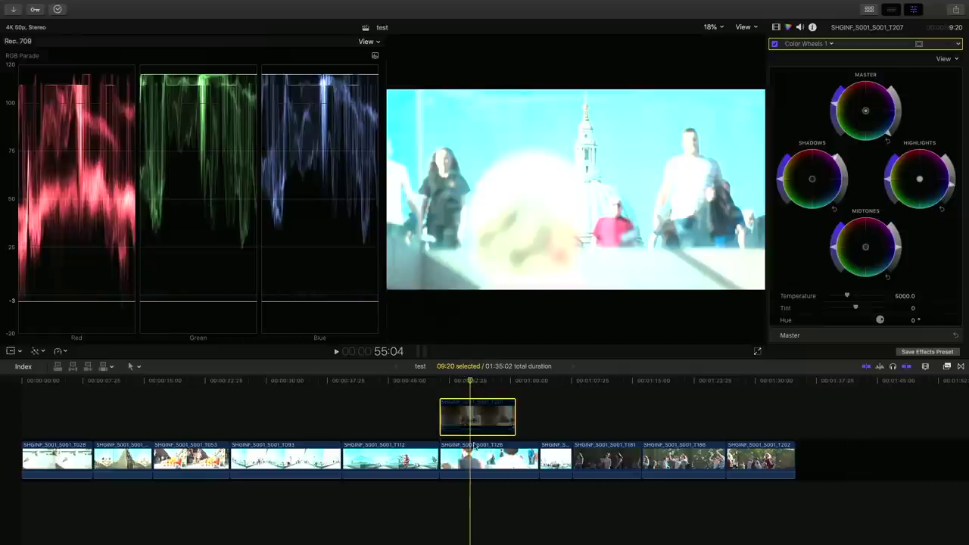
Grade the T126 clip by lowering its master brightness to recover the highlights and raising its shadows brightness
{"action": "key", "text": "c"}
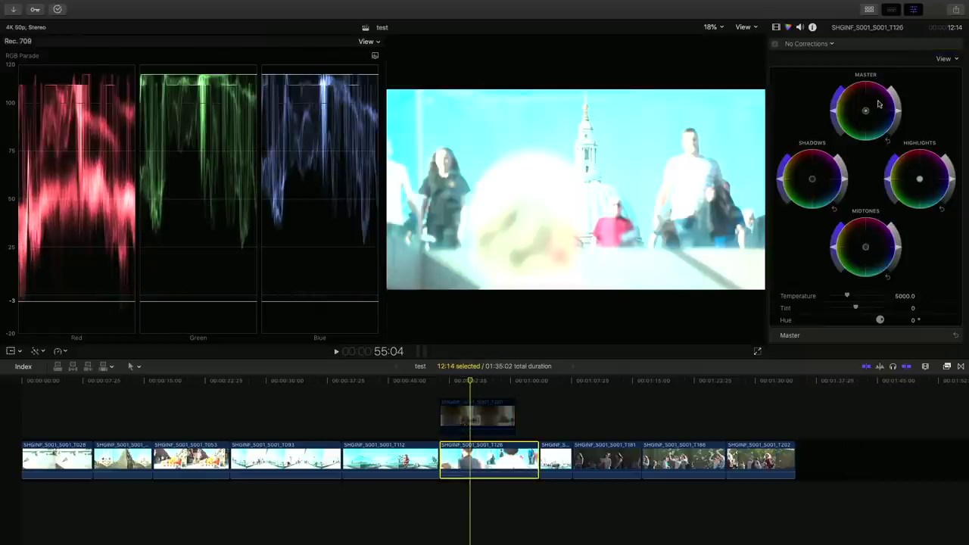
{"action": "left_click_drag", "start_coordinate": [898, 114], "coordinate": [893, 156]}
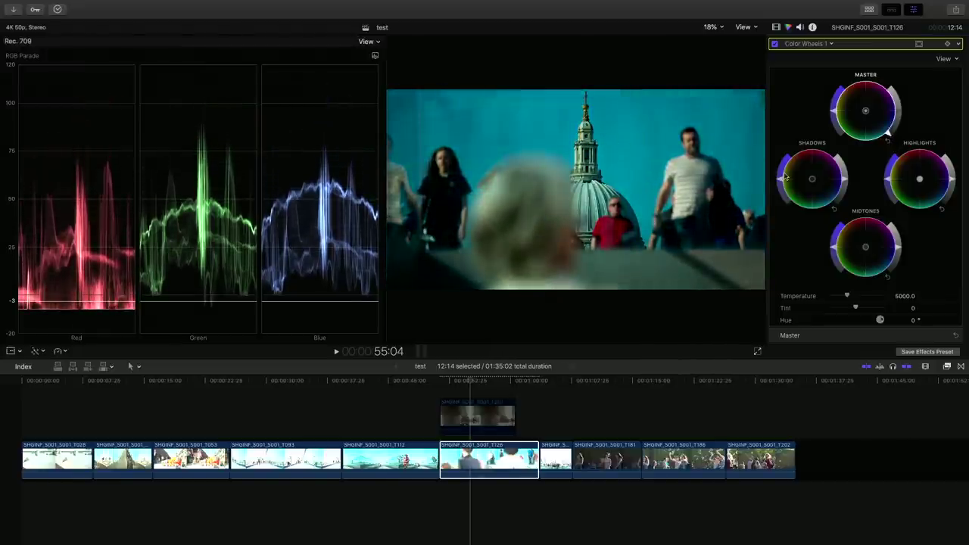
{"action": "left_click_drag", "start_coordinate": [845, 182], "coordinate": [869, 153]}
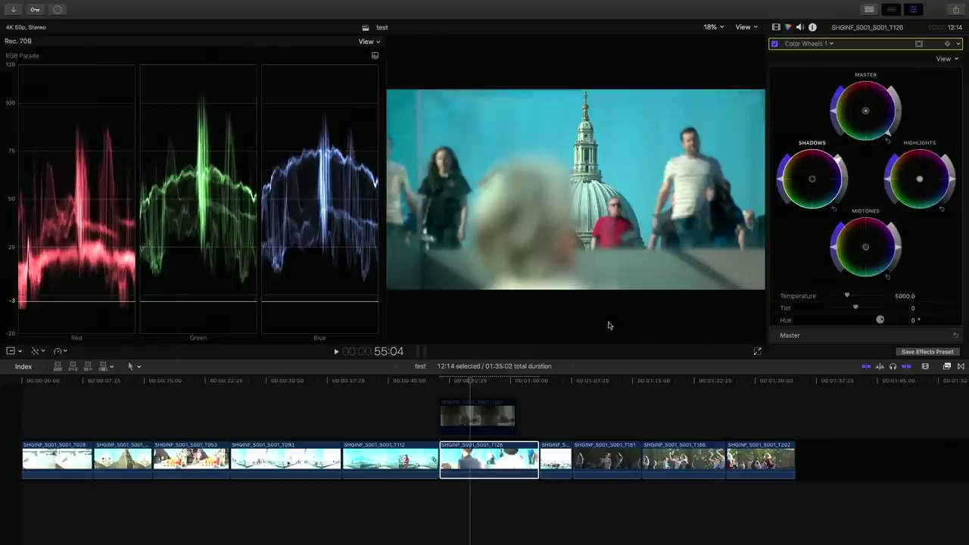
Re-enable the connected T207 clip and set its overall scale to 50%
{"action": "left_click", "coordinate": [468, 414]}
{"action": "key", "text": "v"}
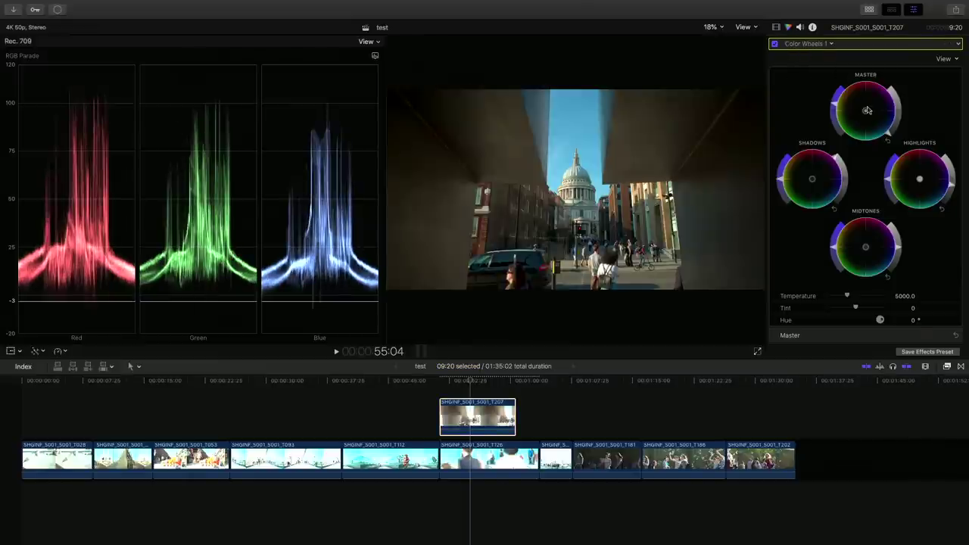
{"action": "key", "text": "super+6"}
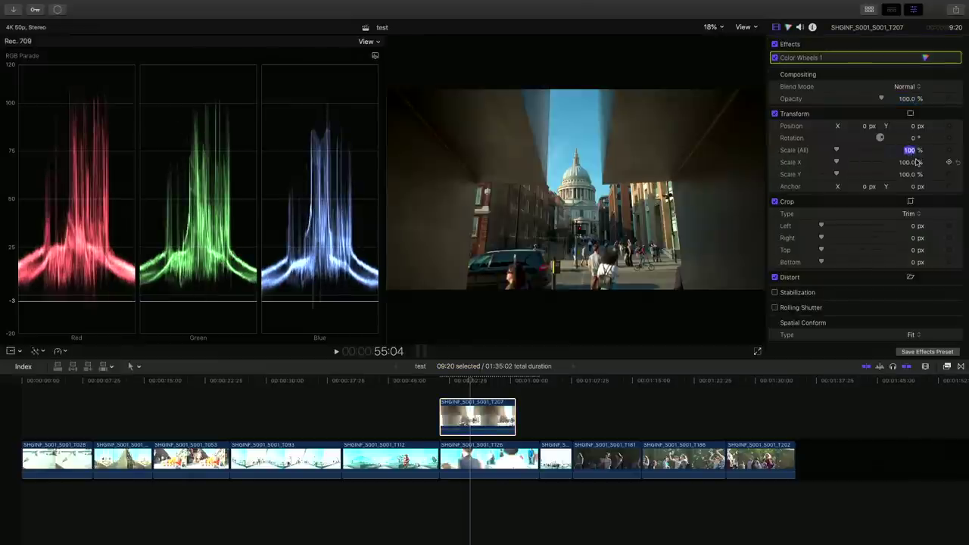
{"action": "type", "text": "50"}
{"action": "key", "text": "Return"}
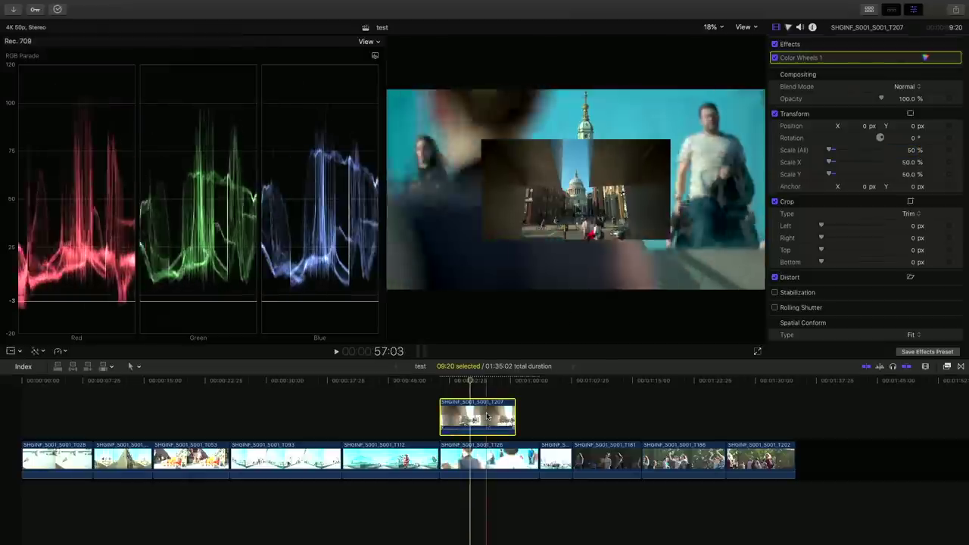
Scale T126 to 50% and offset the clips diagonally, with T126 at upper left and T207 at about X 845.8, Y -472.3 px
{"action": "left_click", "coordinate": [908, 149]}
{"action": "key", "text": "Return"}
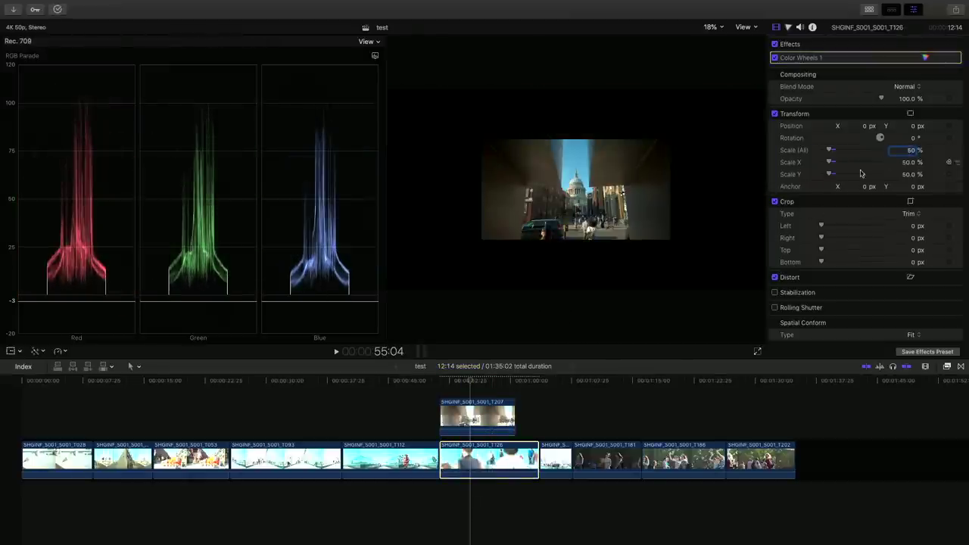
{"action": "left_click", "coordinate": [10, 351]}
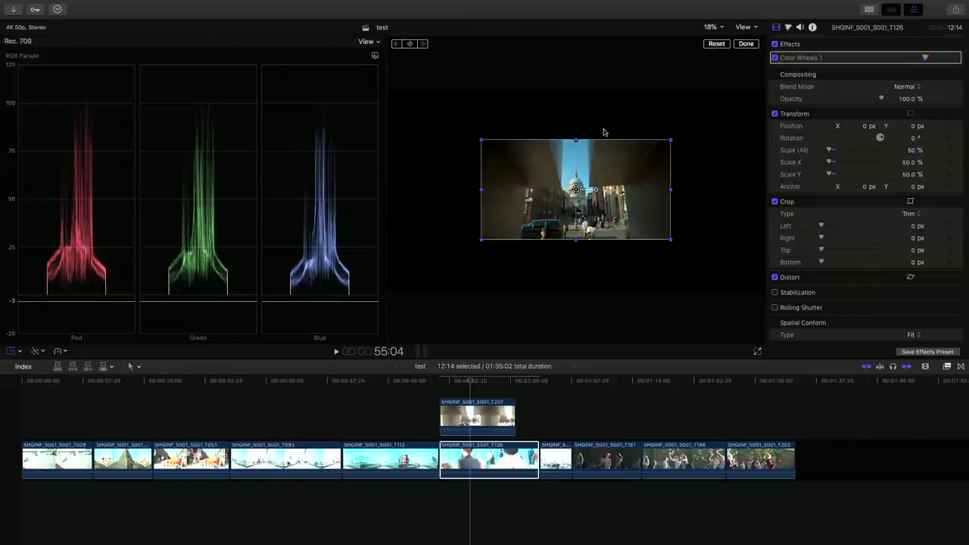
{"action": "left_click_drag", "start_coordinate": [572, 172], "coordinate": [653, 232]}
Set the viewer to Better Performance and play the two stacked clips from their start at 51:15
{"action": "left_click", "coordinate": [444, 385]}
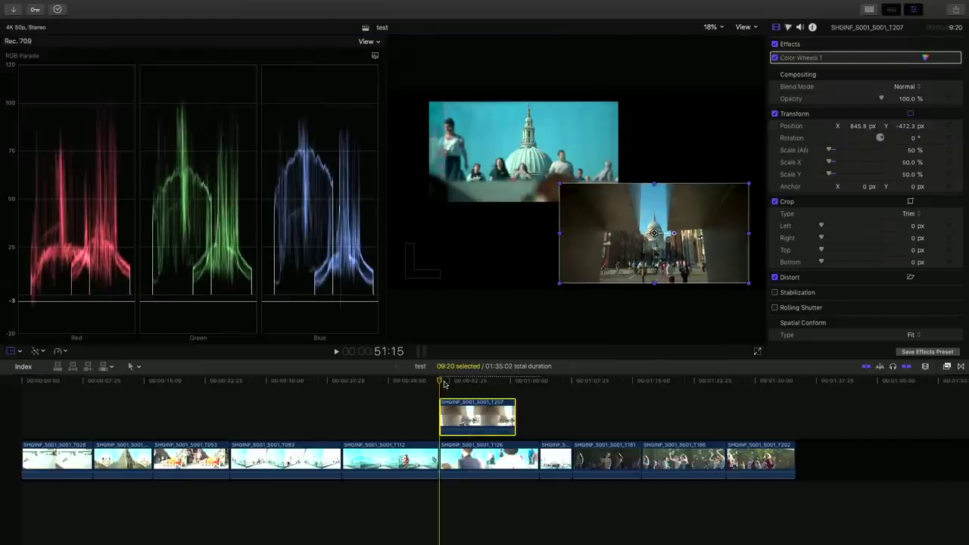
{"action": "left_click", "coordinate": [745, 27]}
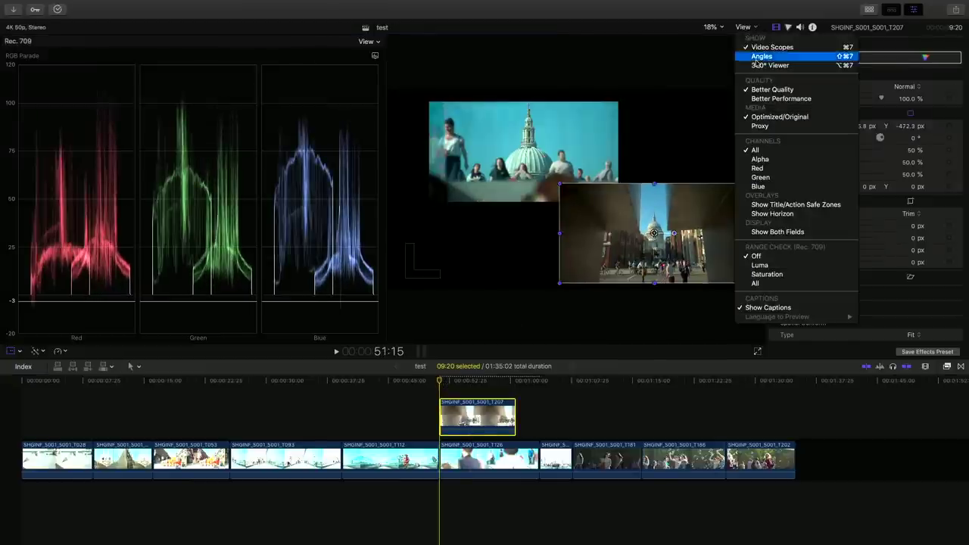
{"action": "left_click", "coordinate": [795, 102]}
{"action": "left_click", "coordinate": [437, 388]}
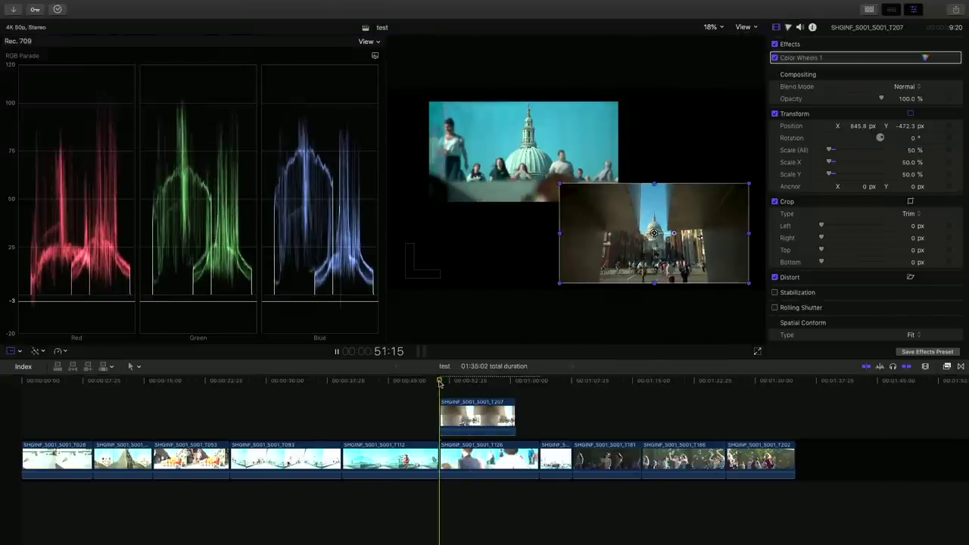
{"action": "key", "text": "space"}
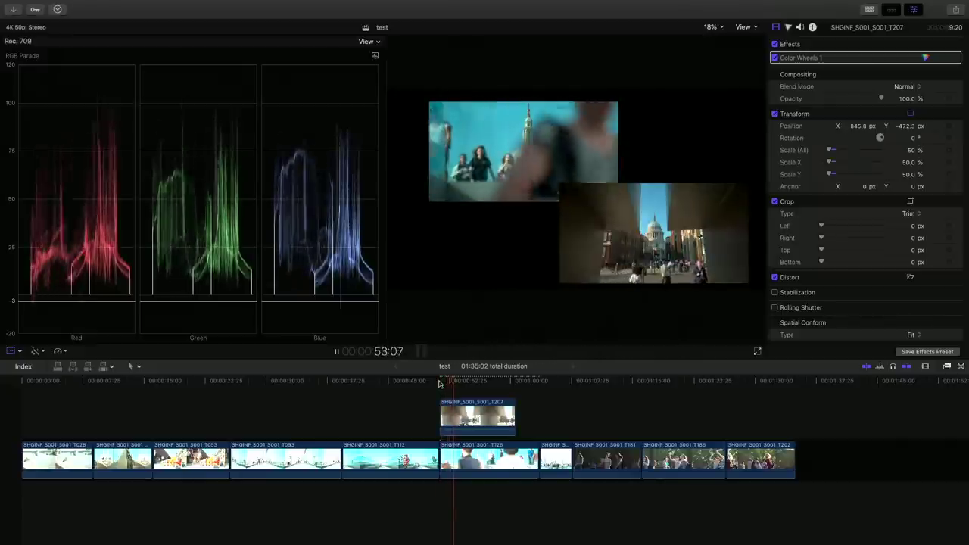